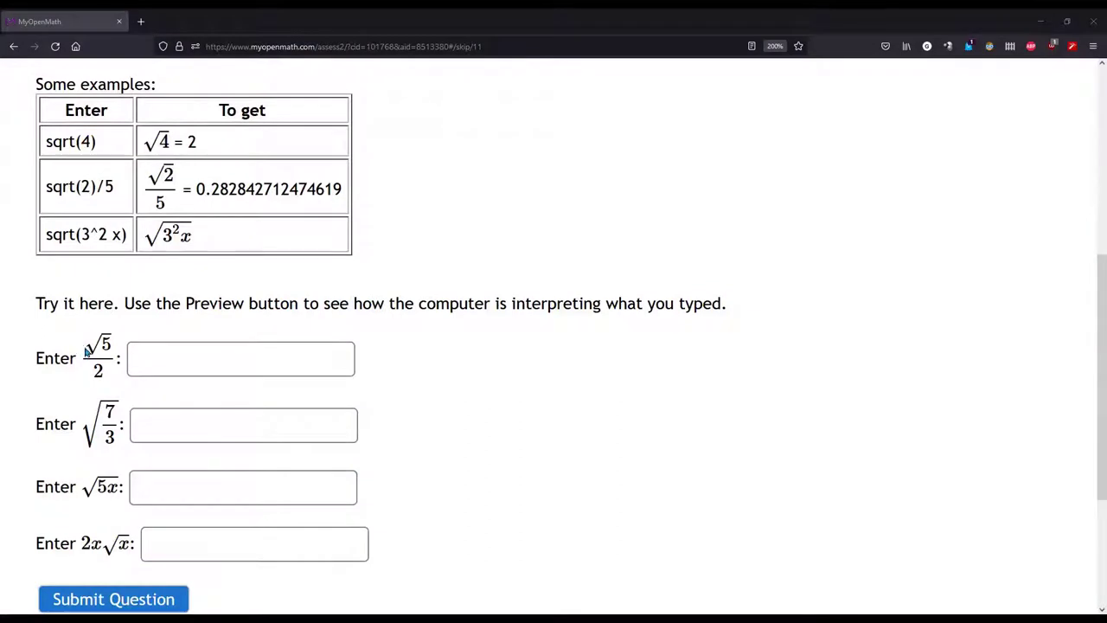
# Enter sqrt and 5/2 in the first answer box so it reads √(5/2)
pyautogui.moveTo(85, 349); pyautogui.dragTo(104, 374)
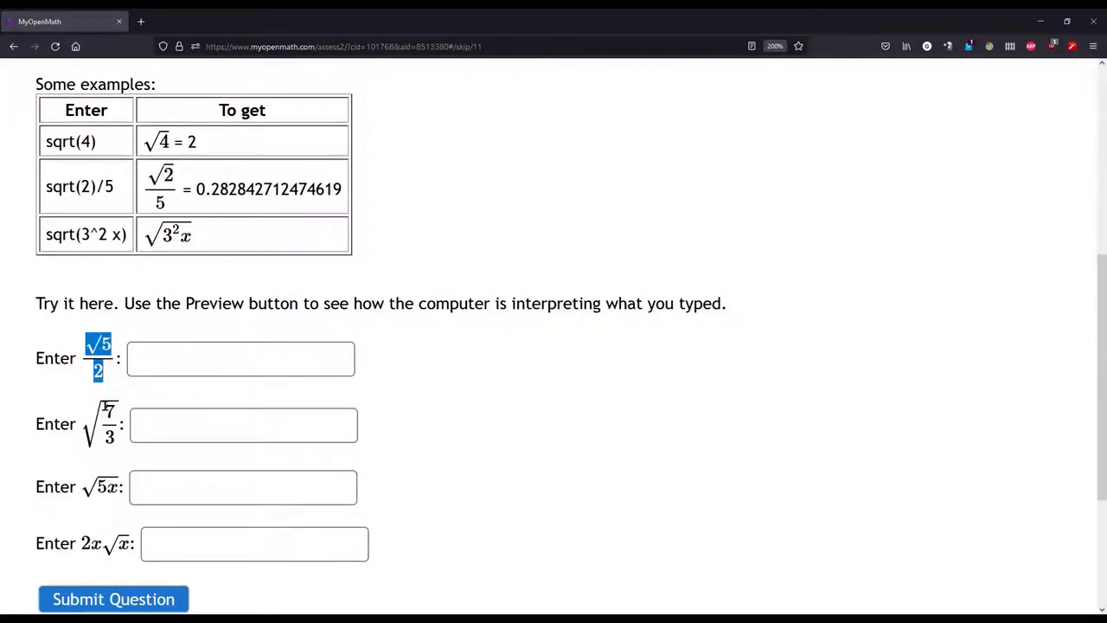
pyautogui.moveTo(88, 415)
pyautogui.mouseDown()
pyautogui.moveTo(114, 438)
pyautogui.moveTo(109, 411)
pyautogui.mouseUp()
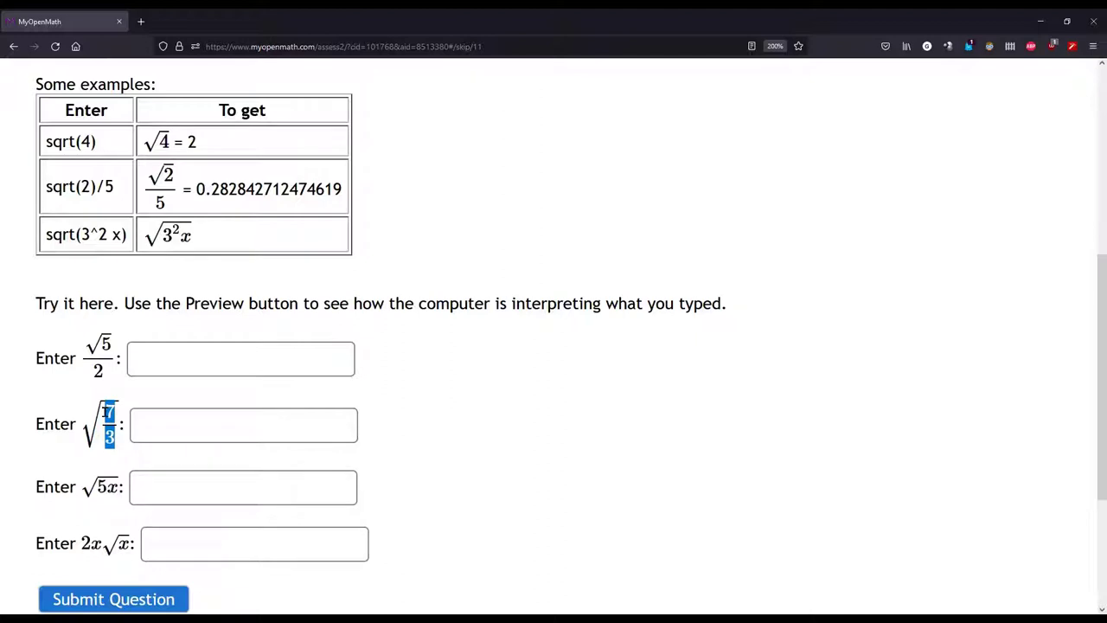
pyautogui.click(197, 357)
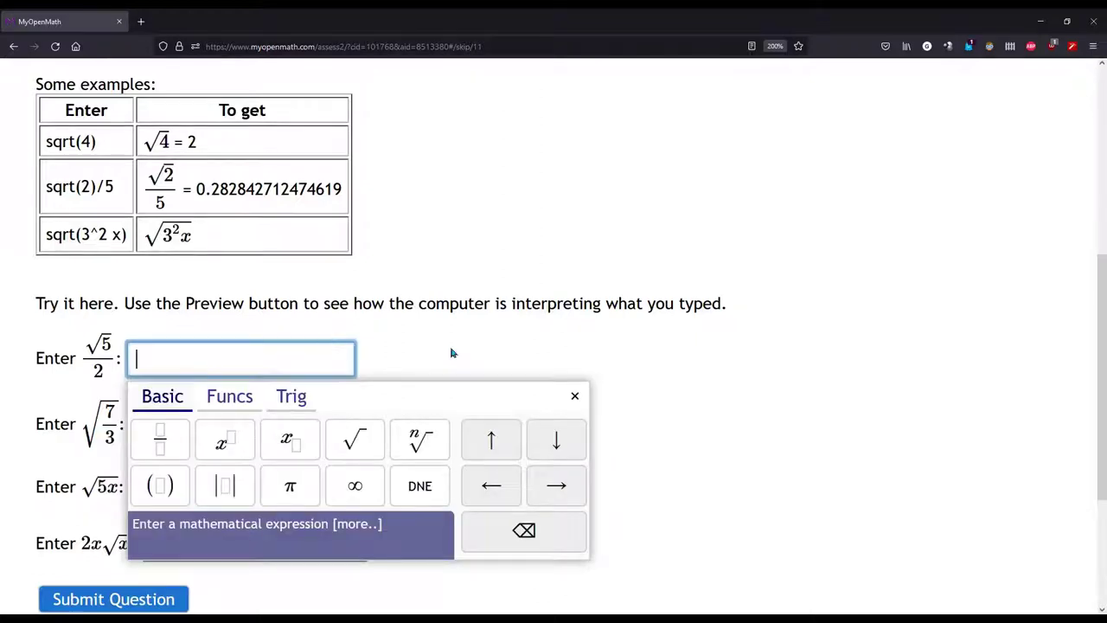
pyautogui.click(354, 443)
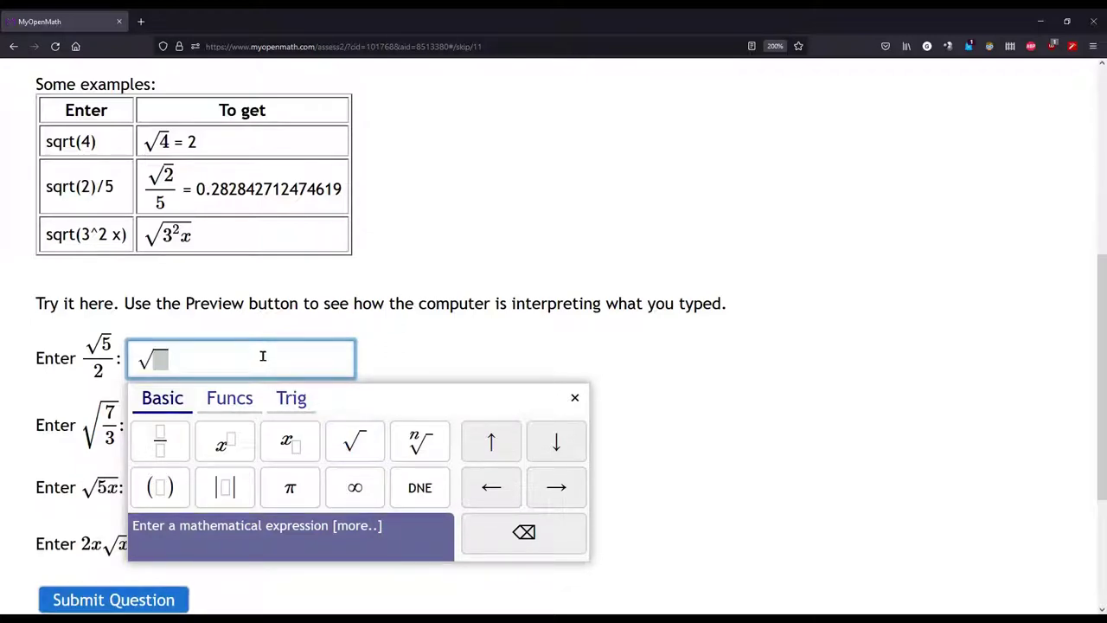
pyautogui.press('BackSpace')
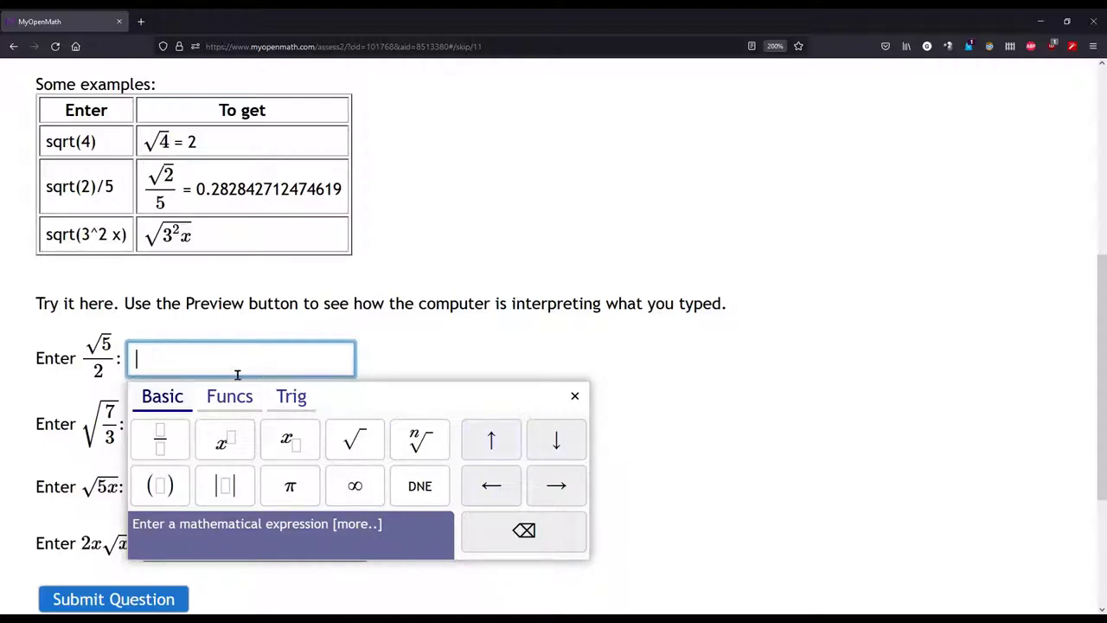
pyautogui.write('sqrt')
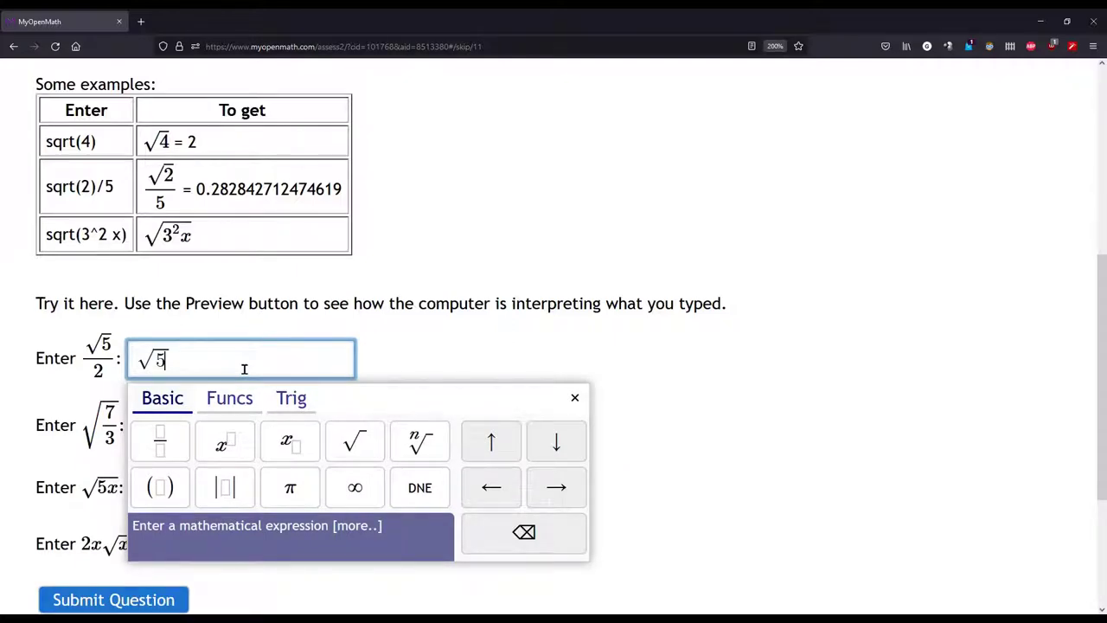
pyautogui.write('5/2)')
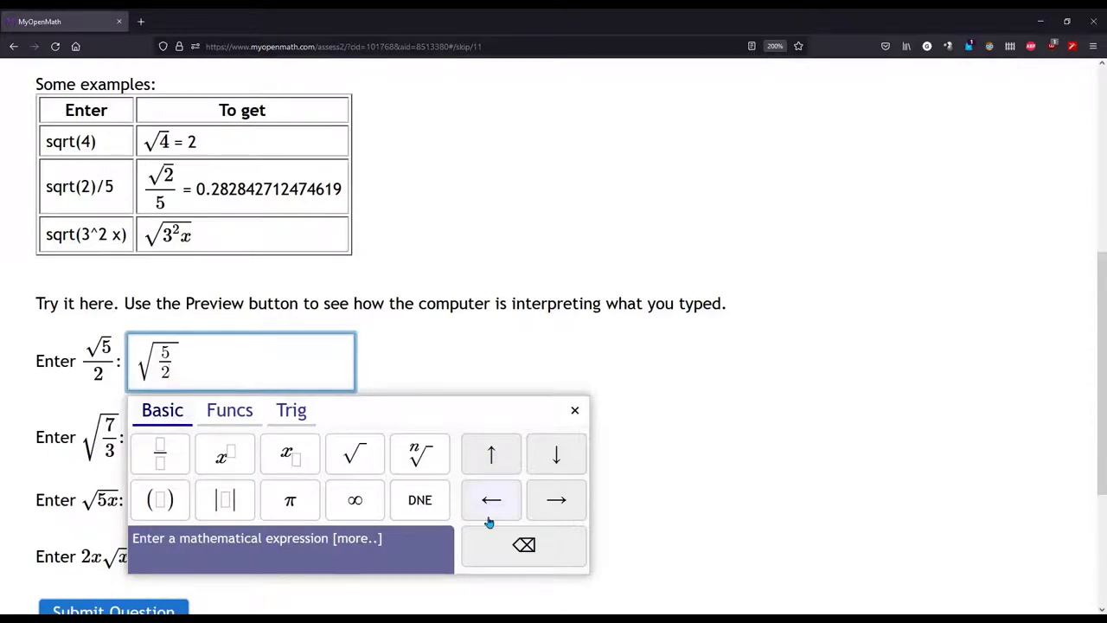
# Rework the first answer so only 5 is under the root, with 2 as the denominator
pyautogui.click(525, 547)
pyautogui.click(524, 551)
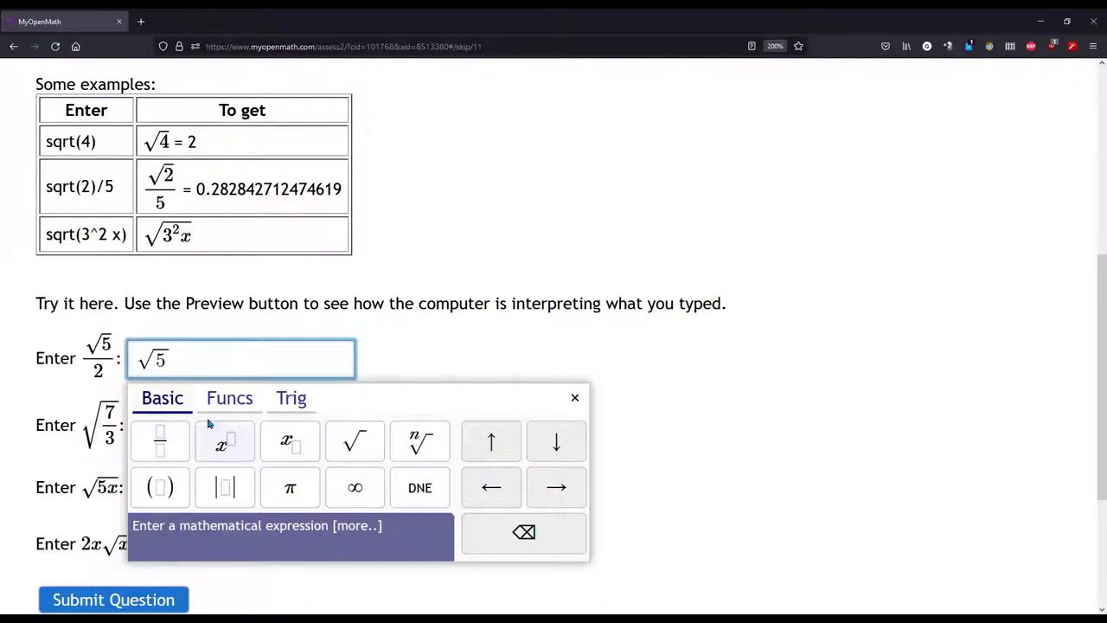
pyautogui.click(228, 407)
pyautogui.click(164, 407)
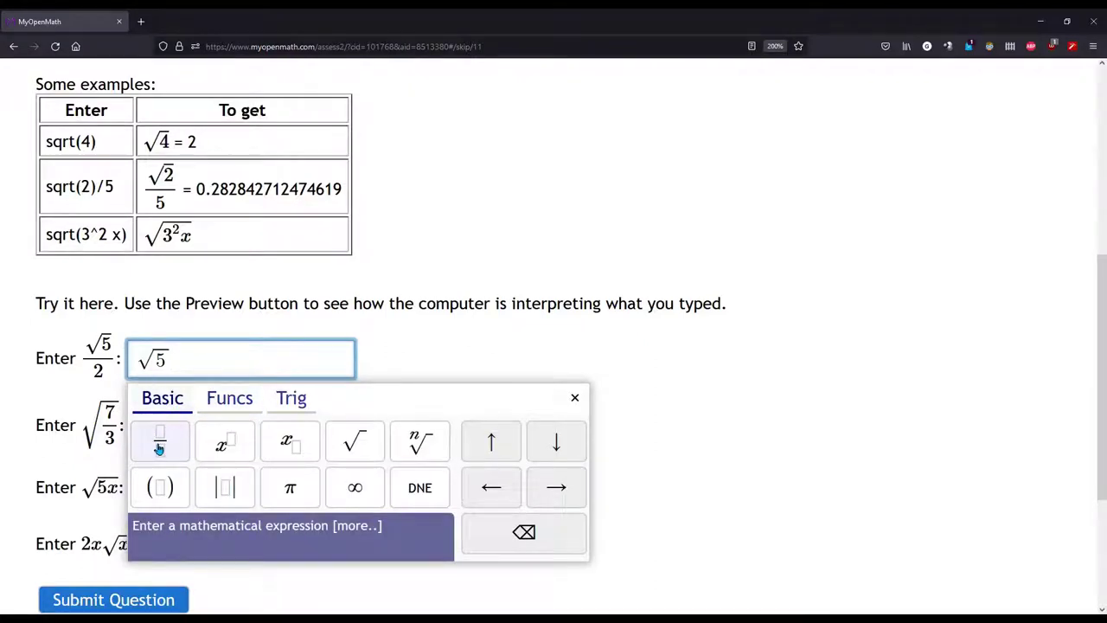
pyautogui.click(159, 448)
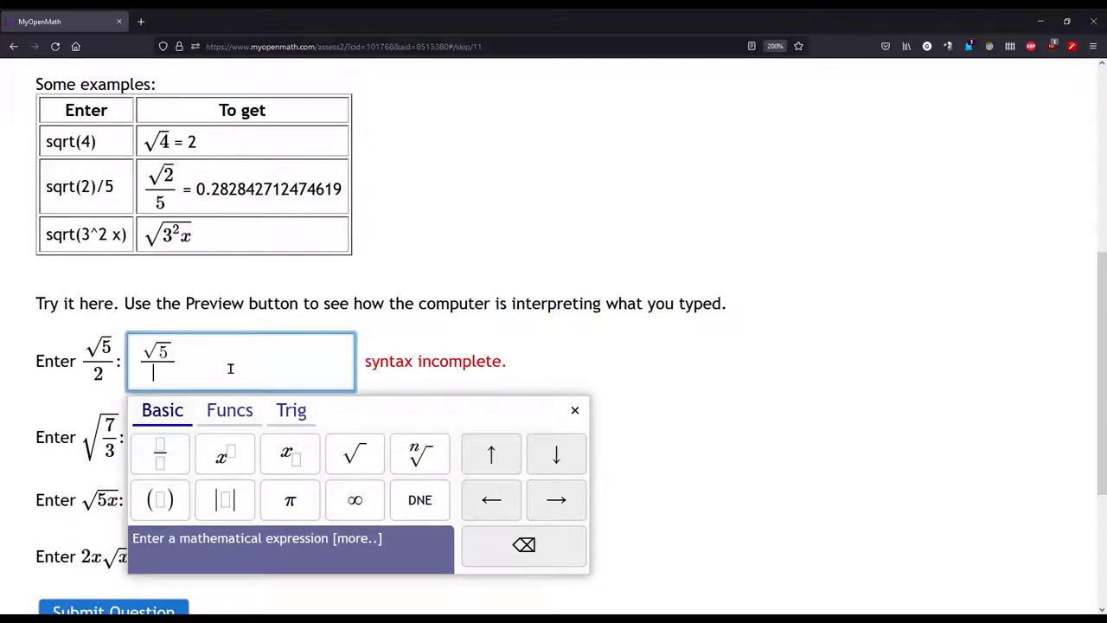
pyautogui.write('2')
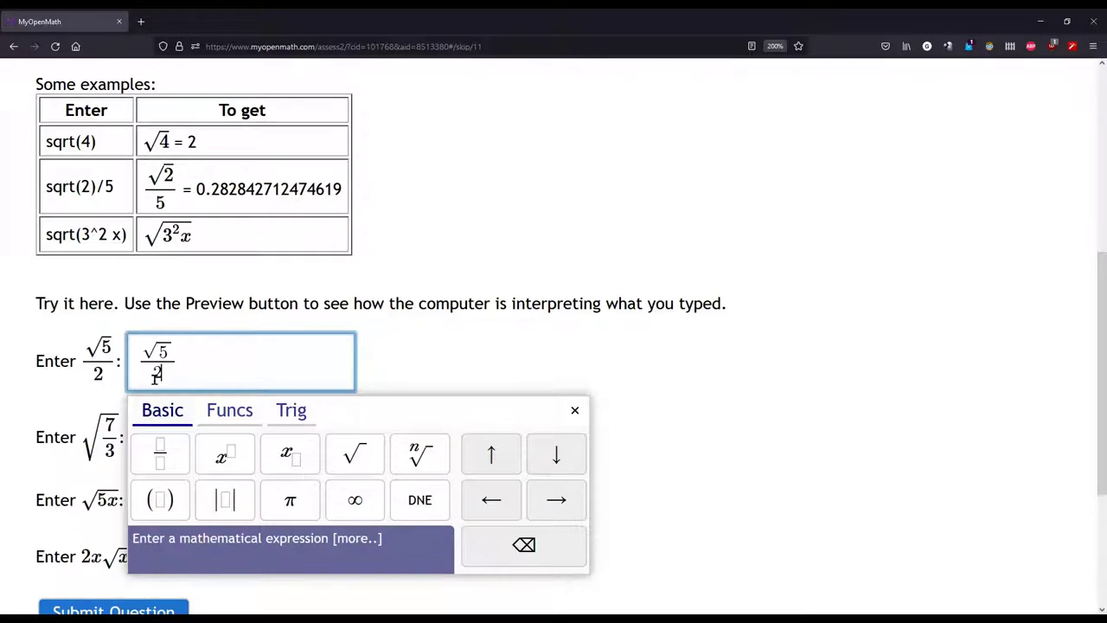
pyautogui.press('Right')
# Type 7/3 in the second answer box, wrap it in a square root, then select it all
pyautogui.click(531, 356)
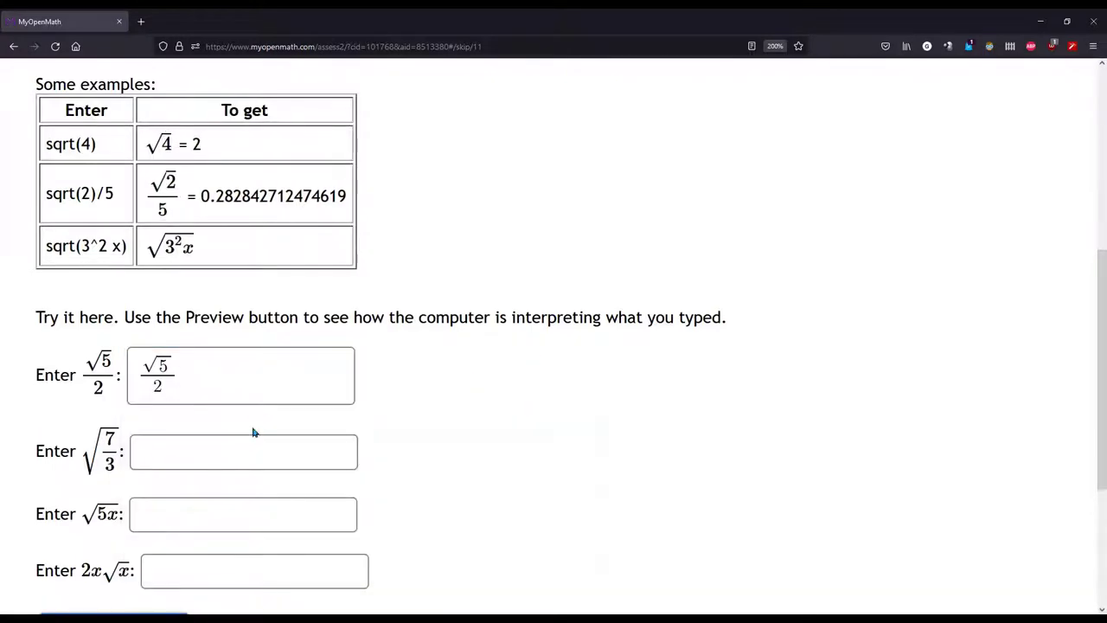
pyautogui.click(256, 454)
pyautogui.scroll(-2, 407, 414)
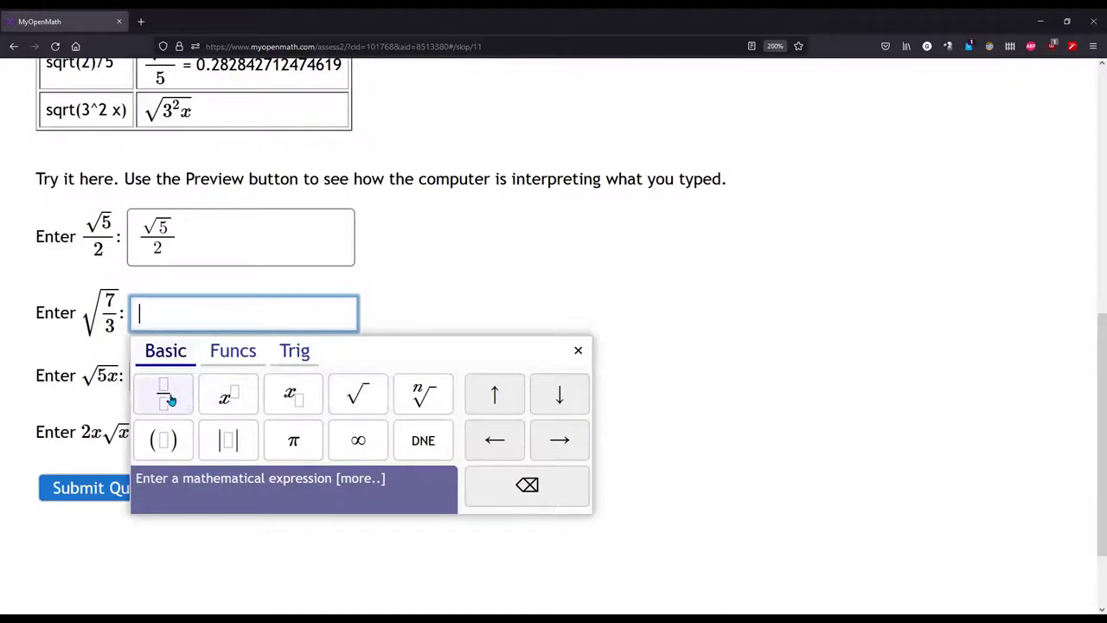
pyautogui.write('7/3')
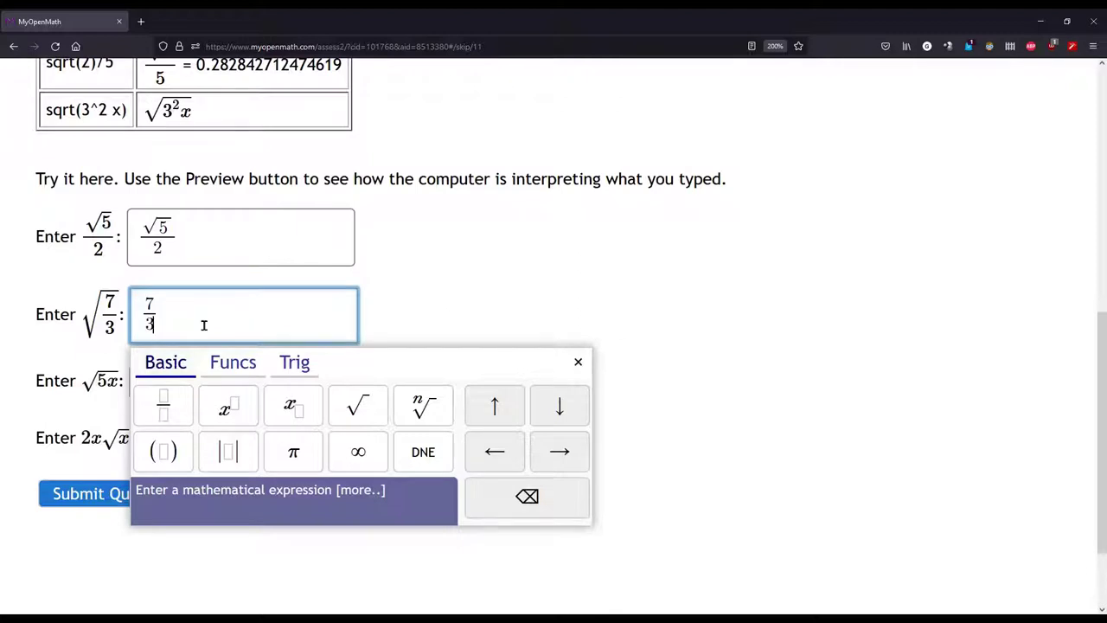
pyautogui.moveTo(142, 313); pyautogui.dragTo(125, 308)
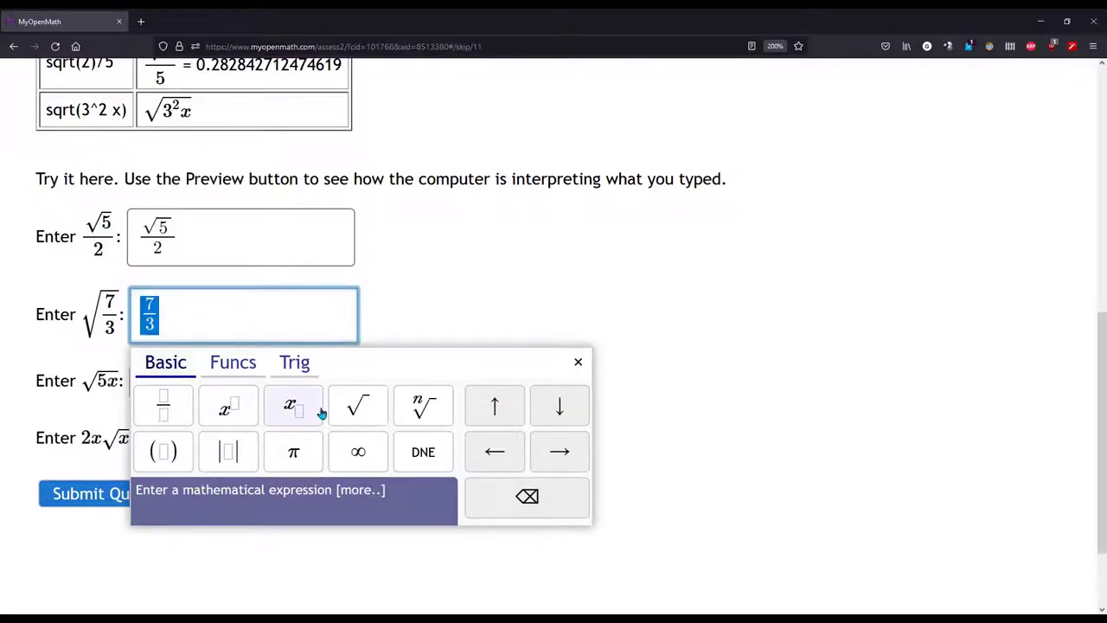
pyautogui.click(364, 415)
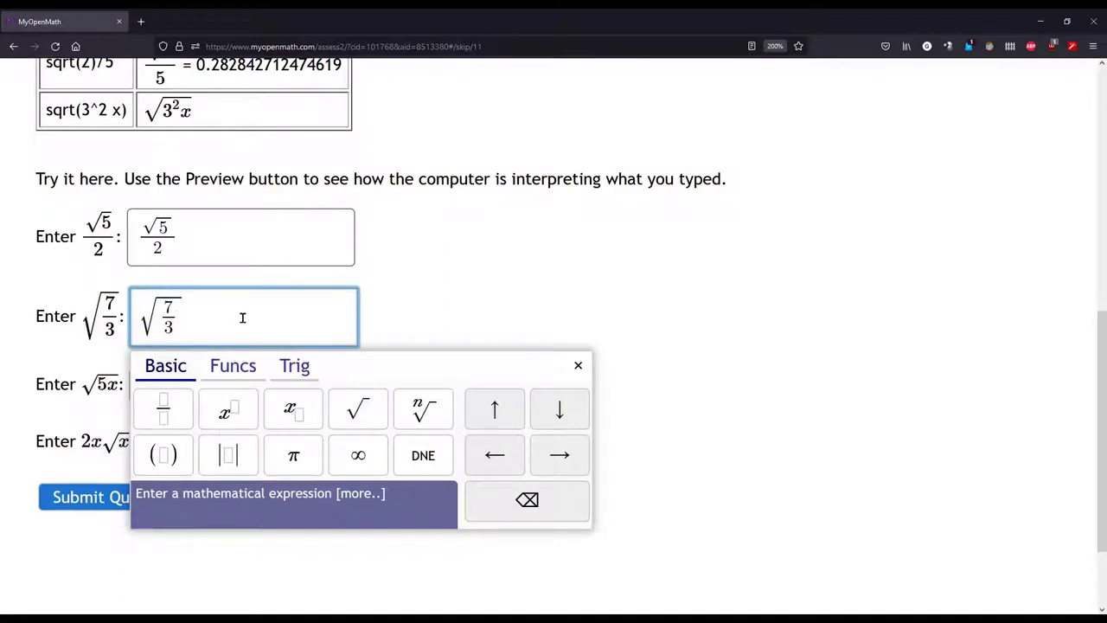
pyautogui.moveTo(245, 318); pyautogui.dragTo(101, 308)
# Re-enter the second answer as √(7/3), typing sqrt(7 with a fraction denominator of 3
pyautogui.press('BackSpace')
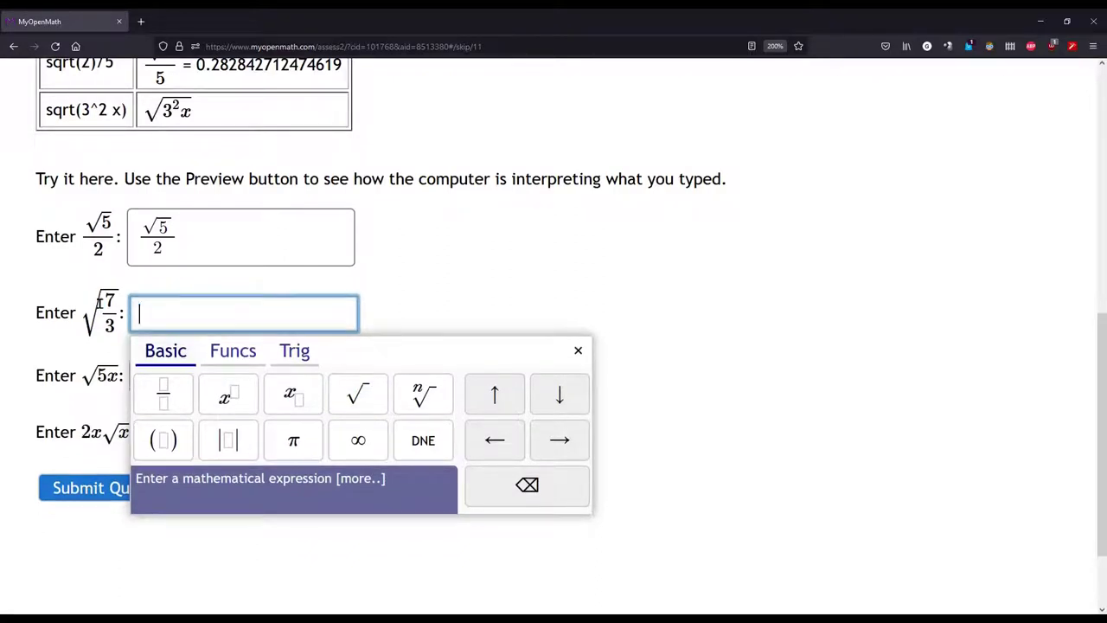
pyautogui.write('sqrt(')
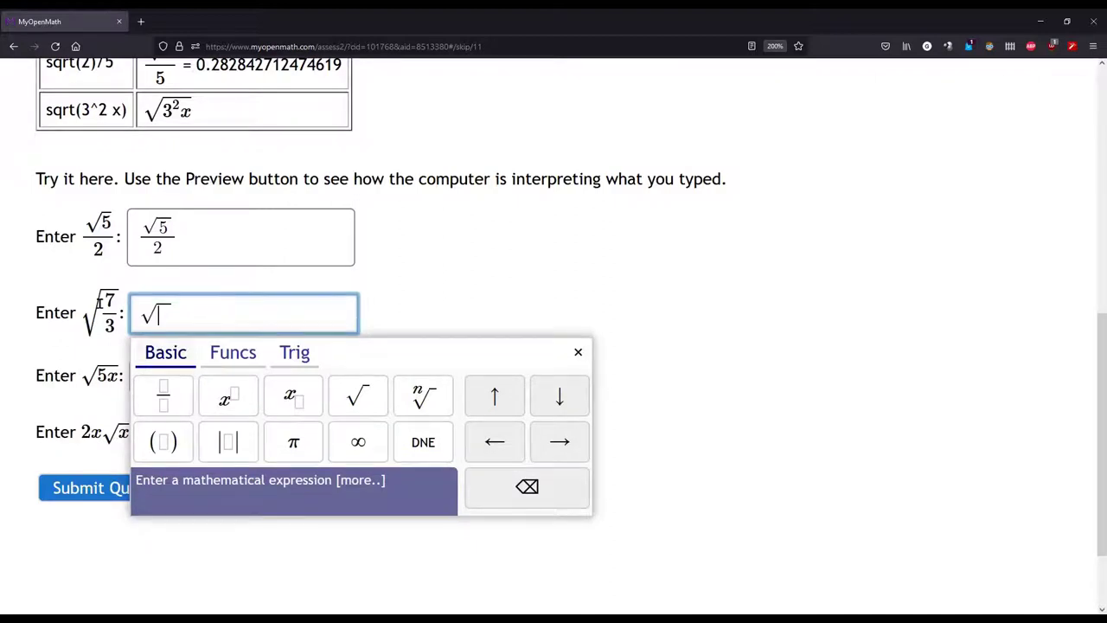
pyautogui.write('7/3')
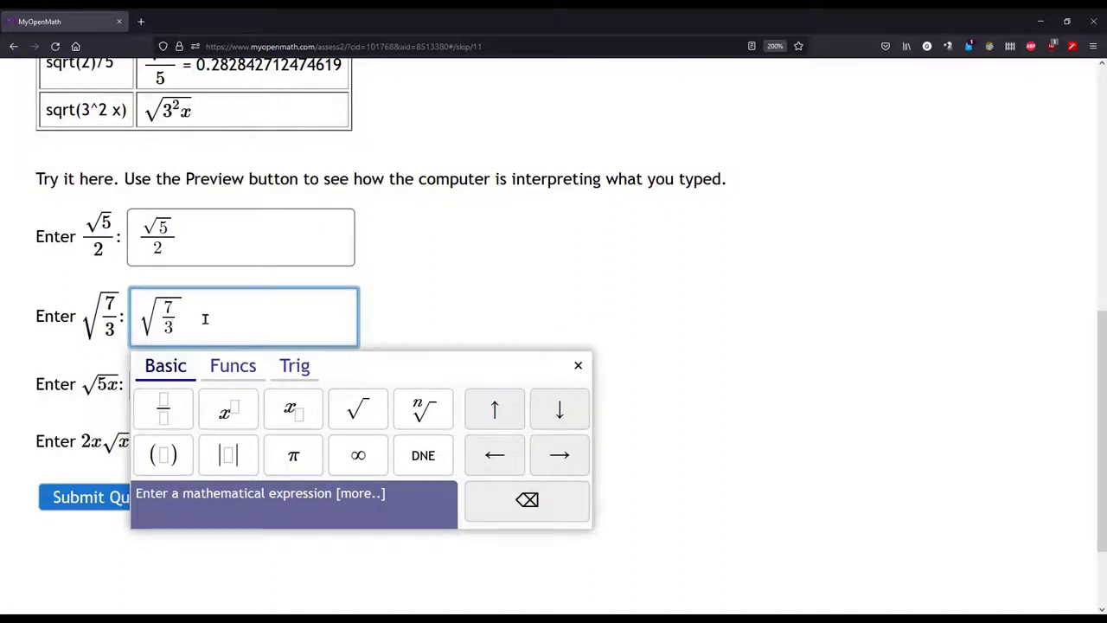
pyautogui.press('BackSpace')
pyautogui.press('BackSpace')
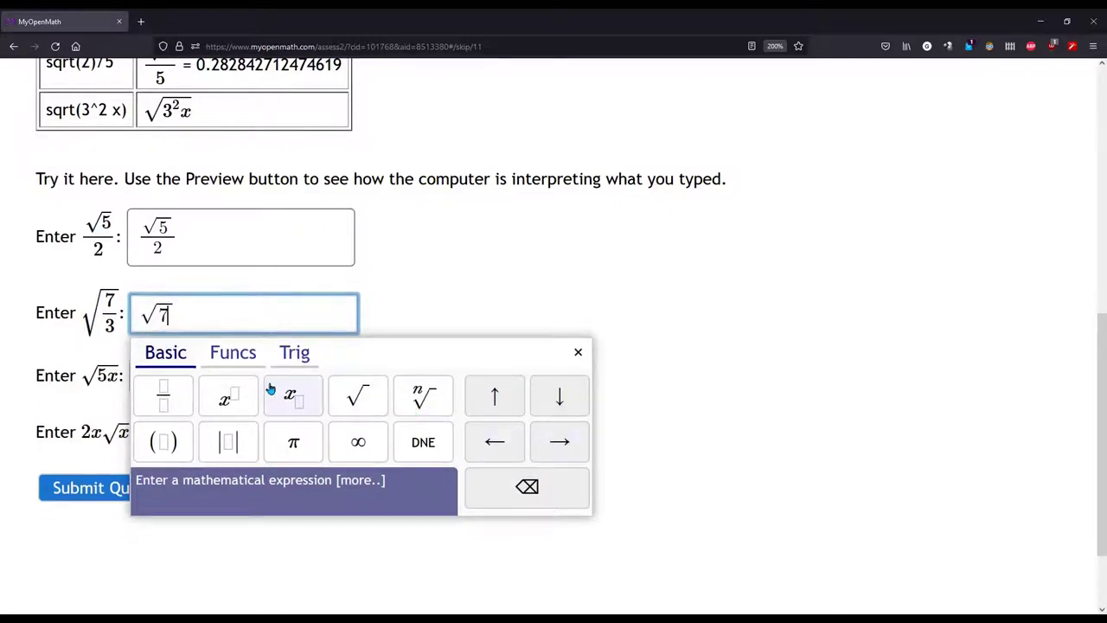
pyautogui.click(166, 403)
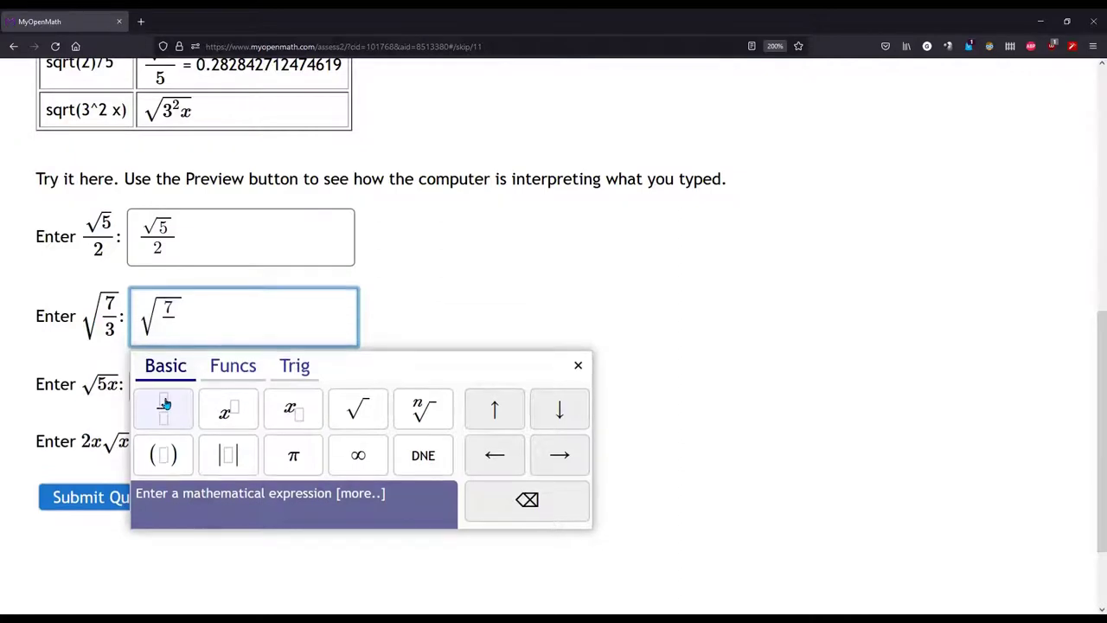
pyautogui.write('3')
# Submit the question so the √5/2 and √(7/3) answers are graded correct
pyautogui.click(797, 318)
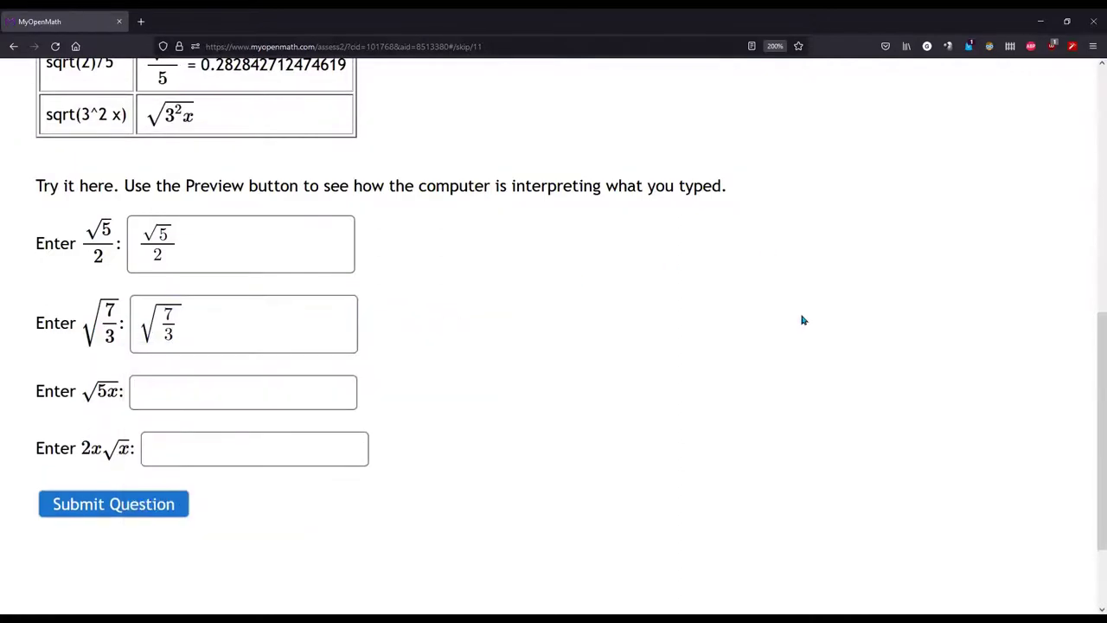
pyautogui.click(119, 499)
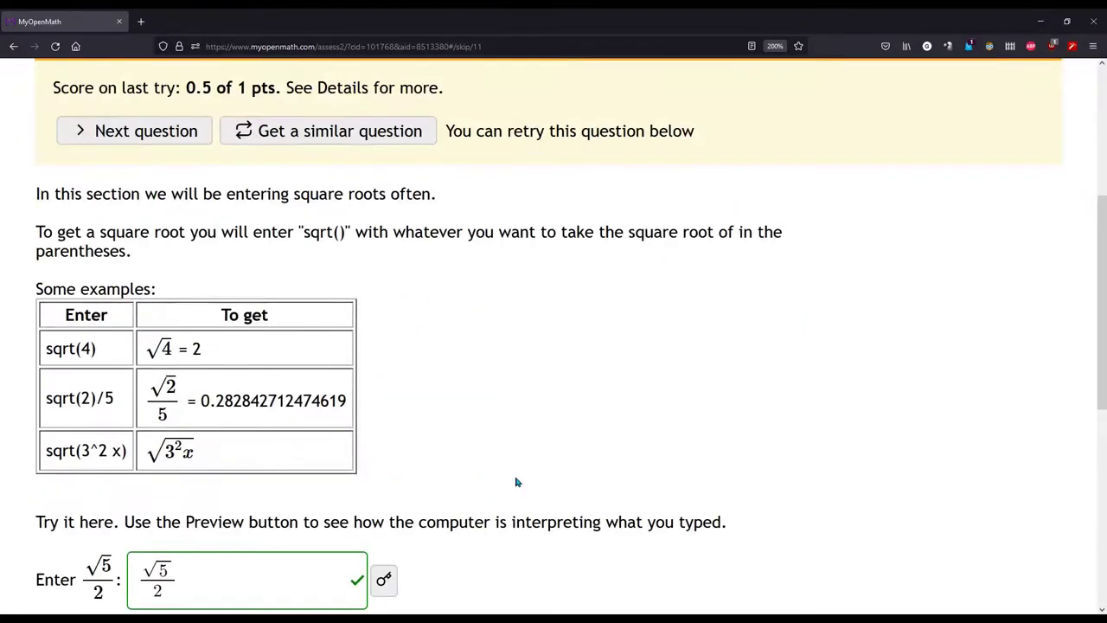
pyautogui.scroll(3, 554, 484)
pyautogui.scroll(-2, 259, 475)
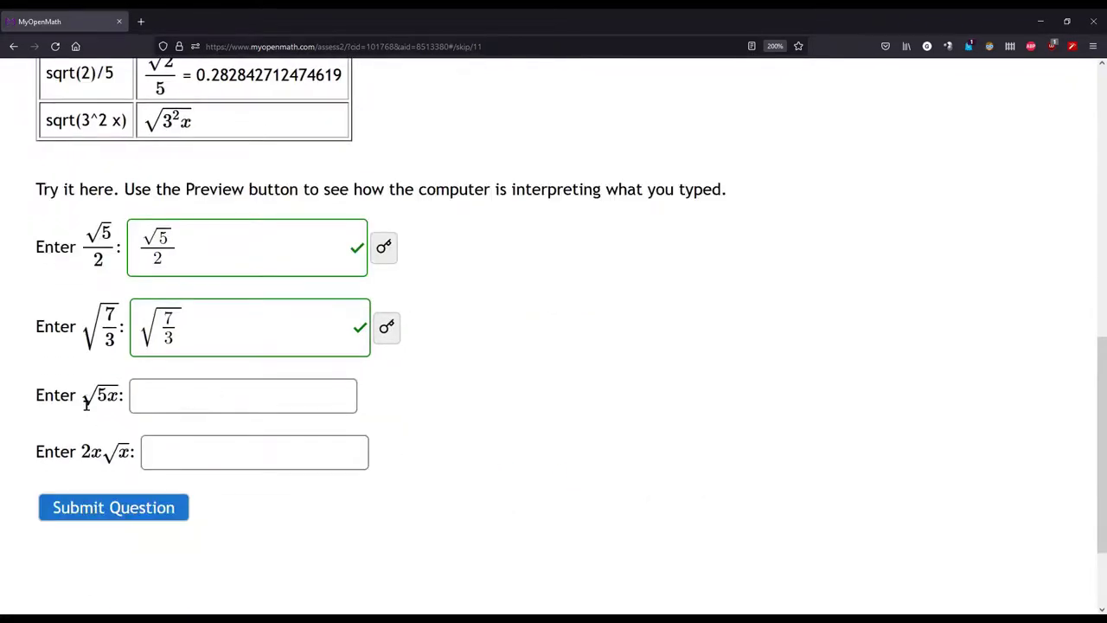
# Type 2xsqrtx as the fourth answer for 2x√x and submit the question
pyautogui.moveTo(77, 402); pyautogui.dragTo(114, 400)
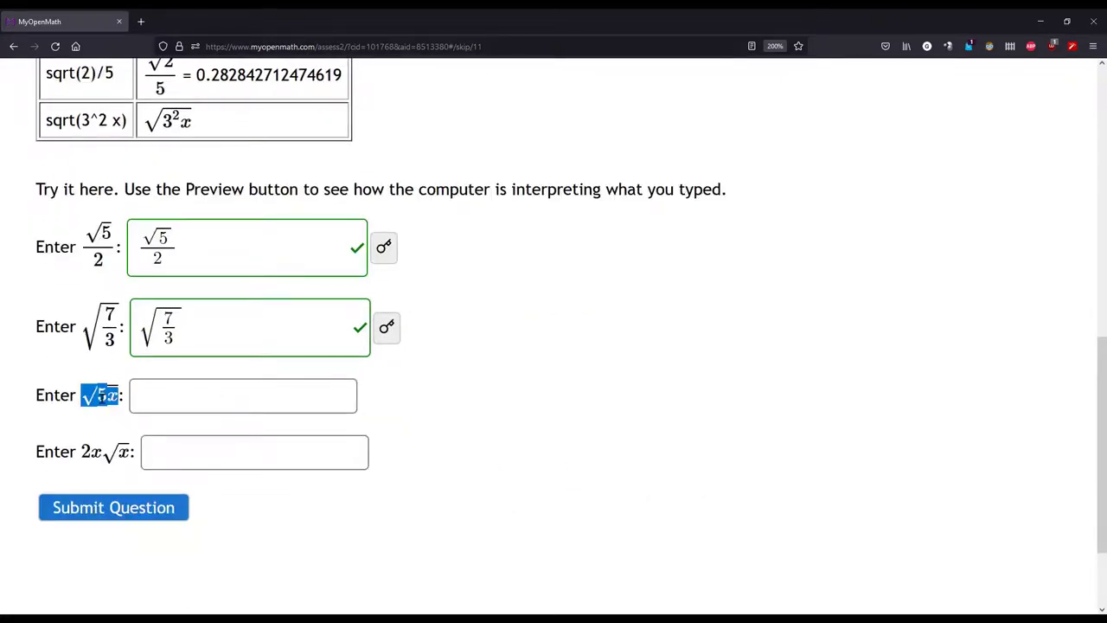
pyautogui.moveTo(87, 450); pyautogui.dragTo(130, 450)
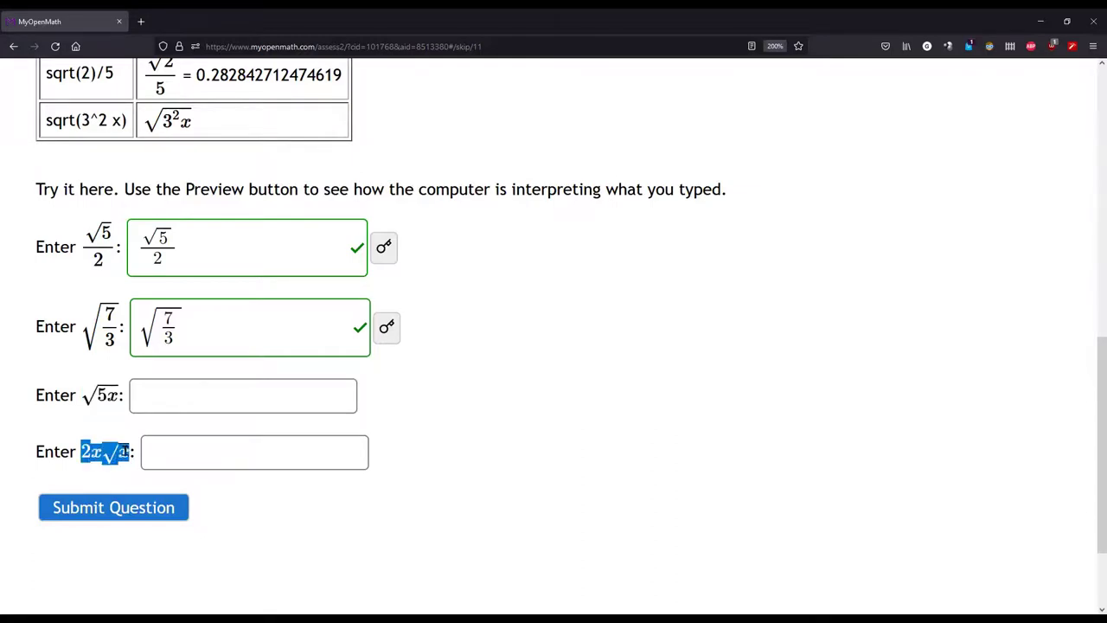
pyautogui.click(189, 454)
pyautogui.write('2x')
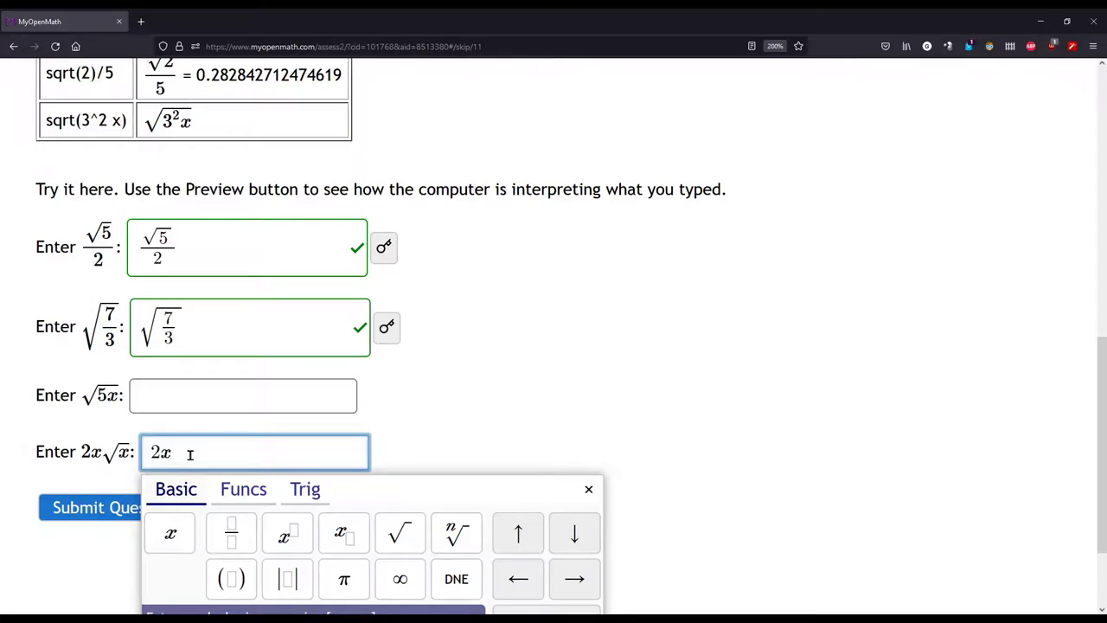
pyautogui.write('sqrt')
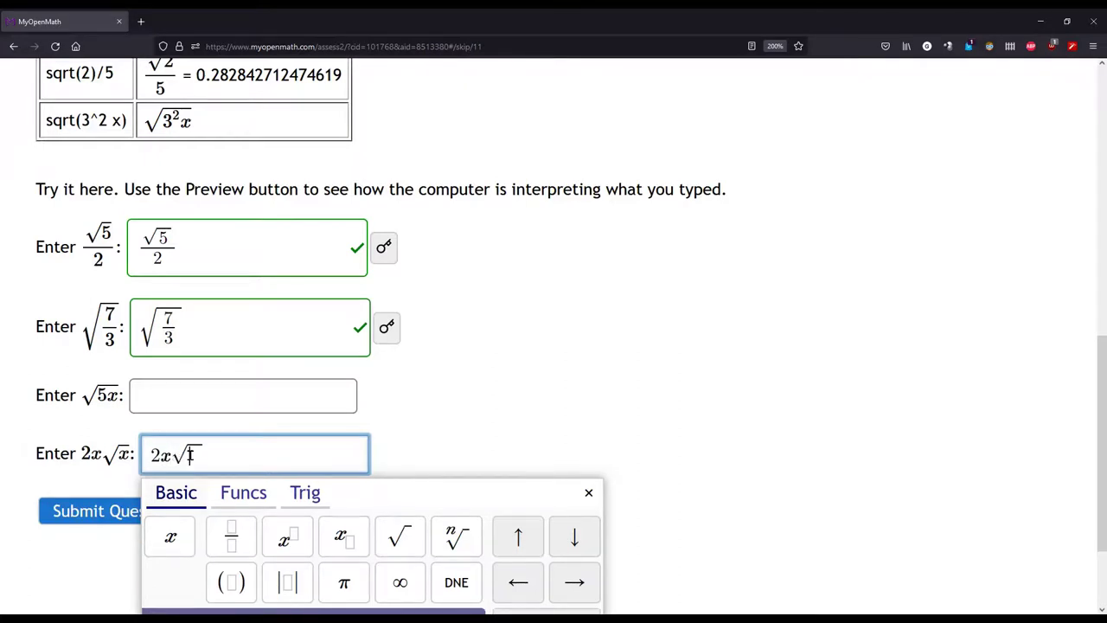
pyautogui.write('x')
pyautogui.click(519, 425)
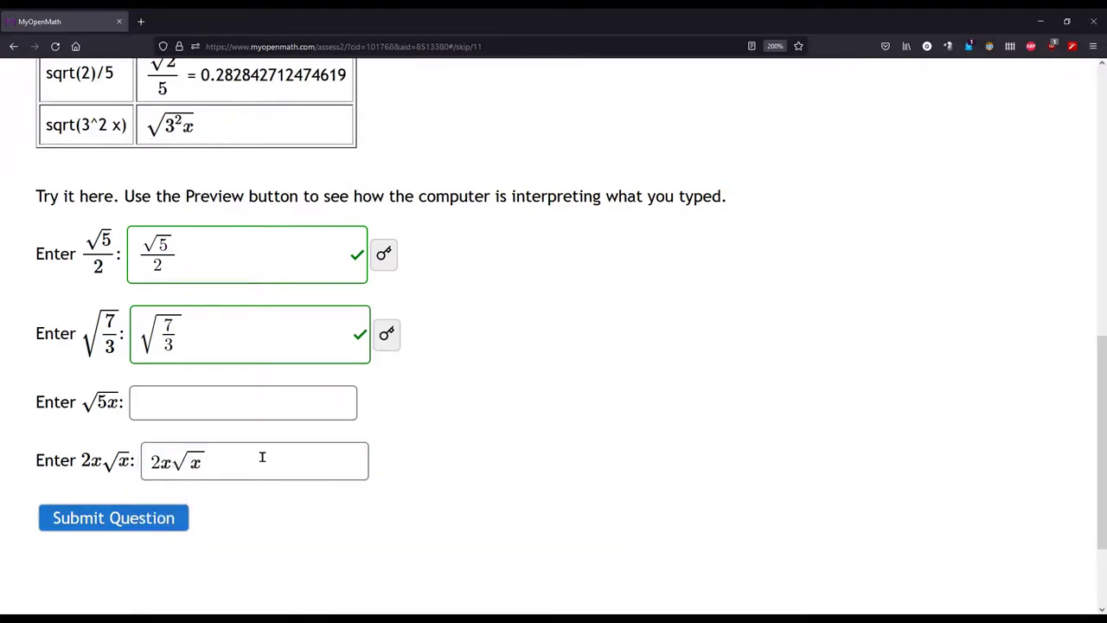
pyautogui.click(105, 521)
pyautogui.scroll(-5, 553, 493)
# Turn the fourth answer into the fraction 2x√x over 3
pyautogui.click(292, 324)
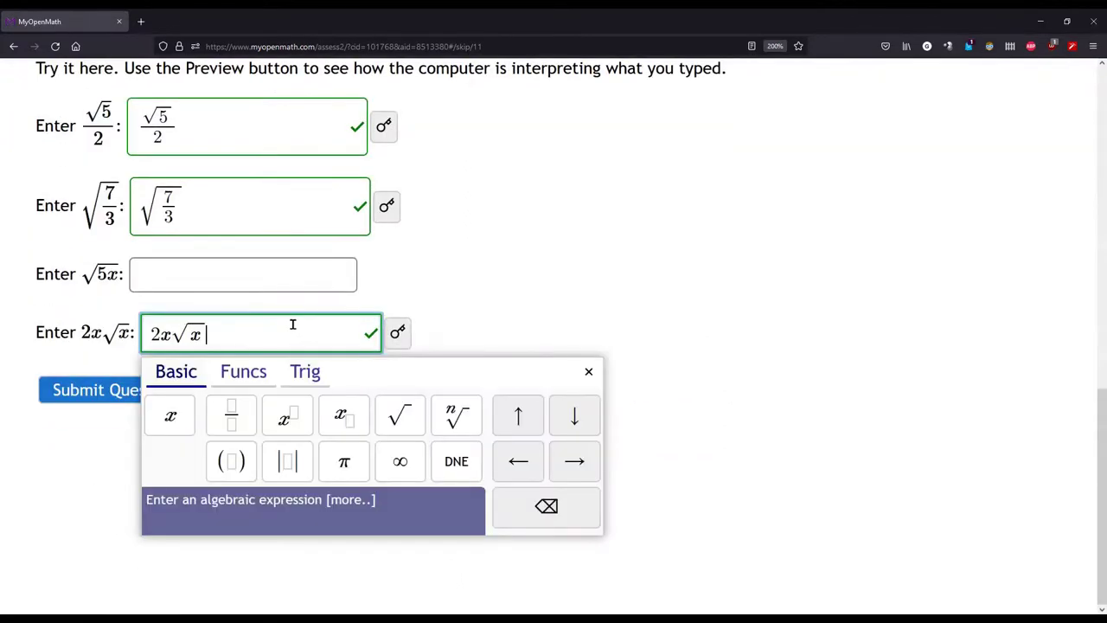
pyautogui.hotkey('ctrl', 'a')
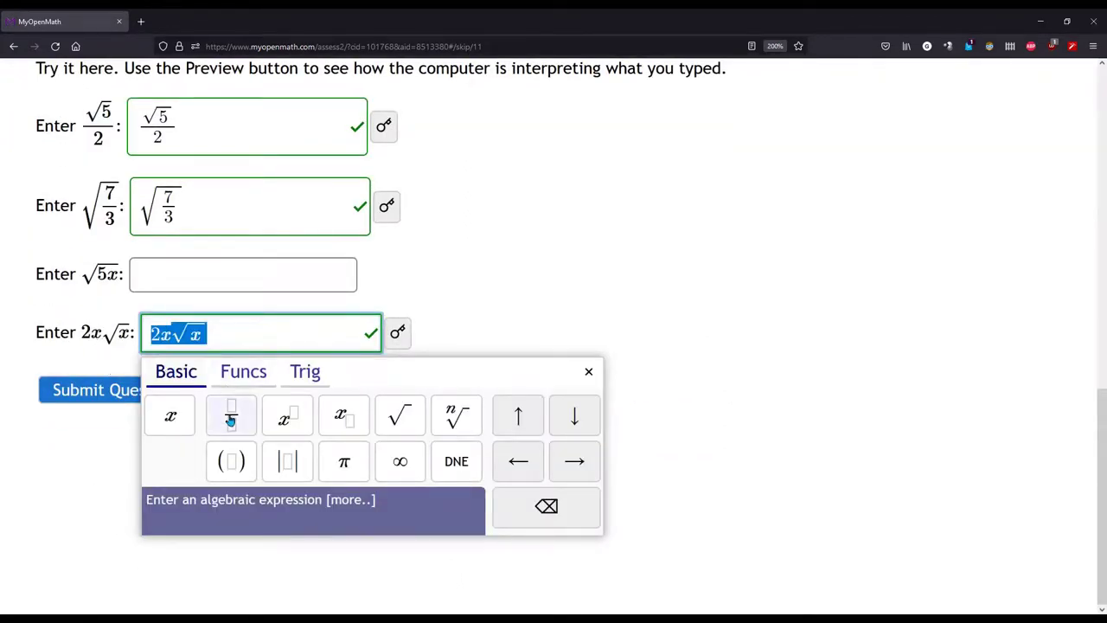
pyautogui.click(230, 420)
pyautogui.write('3')
pyautogui.click(263, 340)
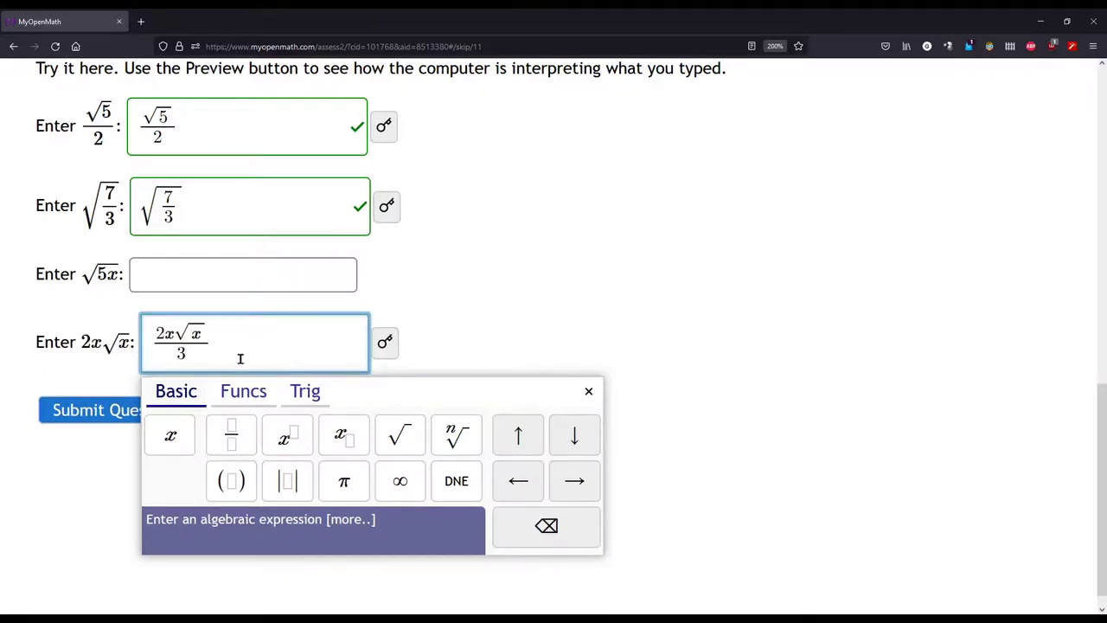
# Wrap 2x√x/3 in parentheses and place it over a denominator of 7
pyautogui.moveTo(239, 358); pyautogui.dragTo(130, 338)
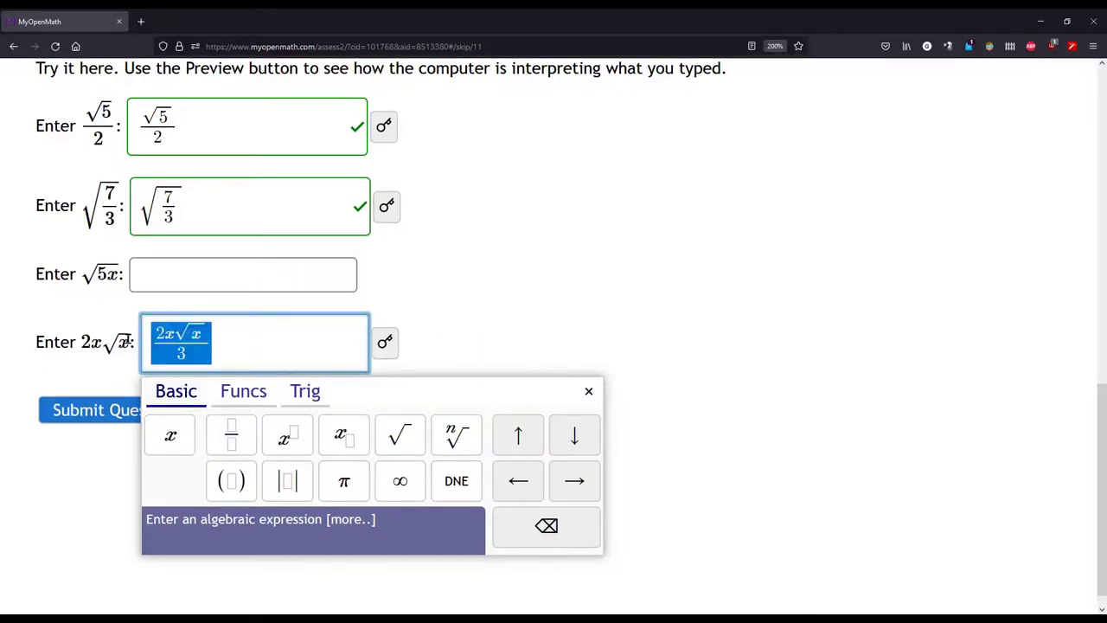
pyautogui.click(232, 483)
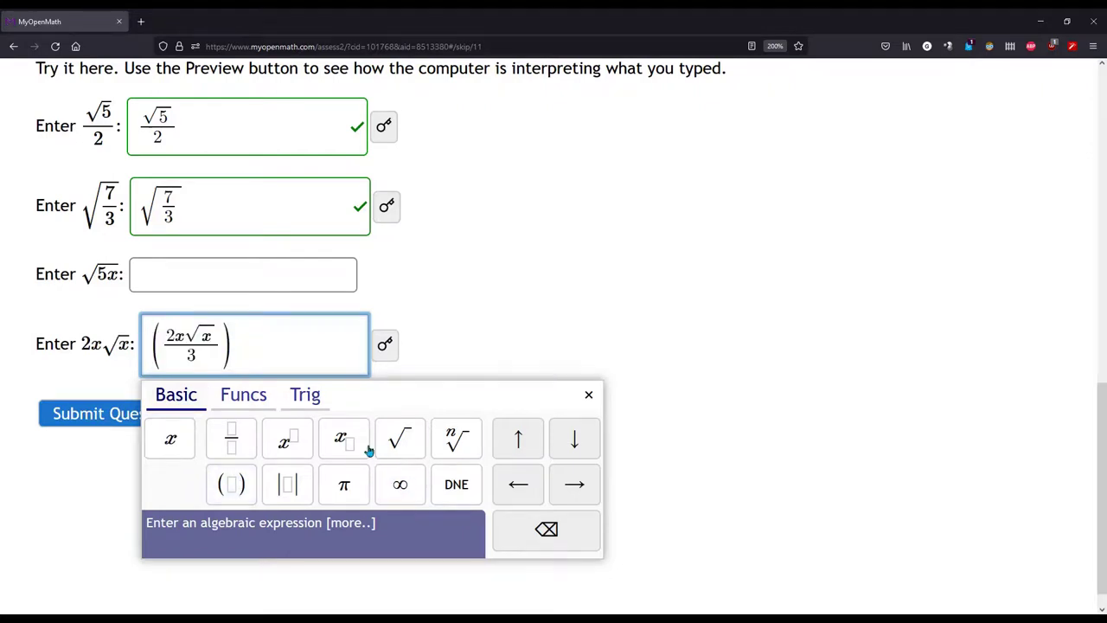
pyautogui.click(231, 437)
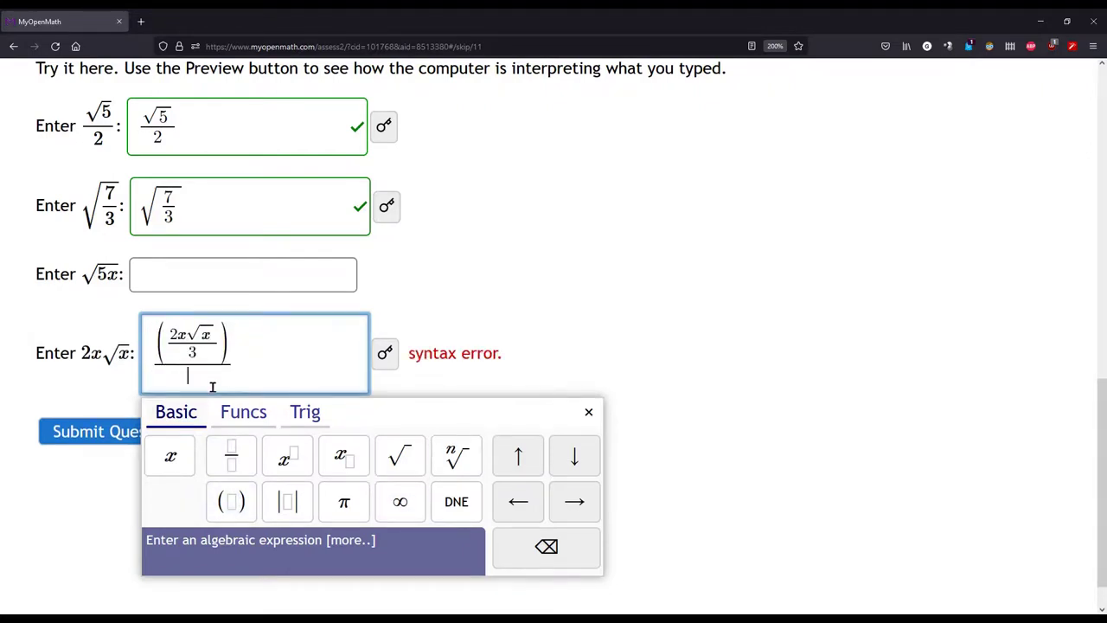
pyautogui.write('7')
pyautogui.click(290, 363)
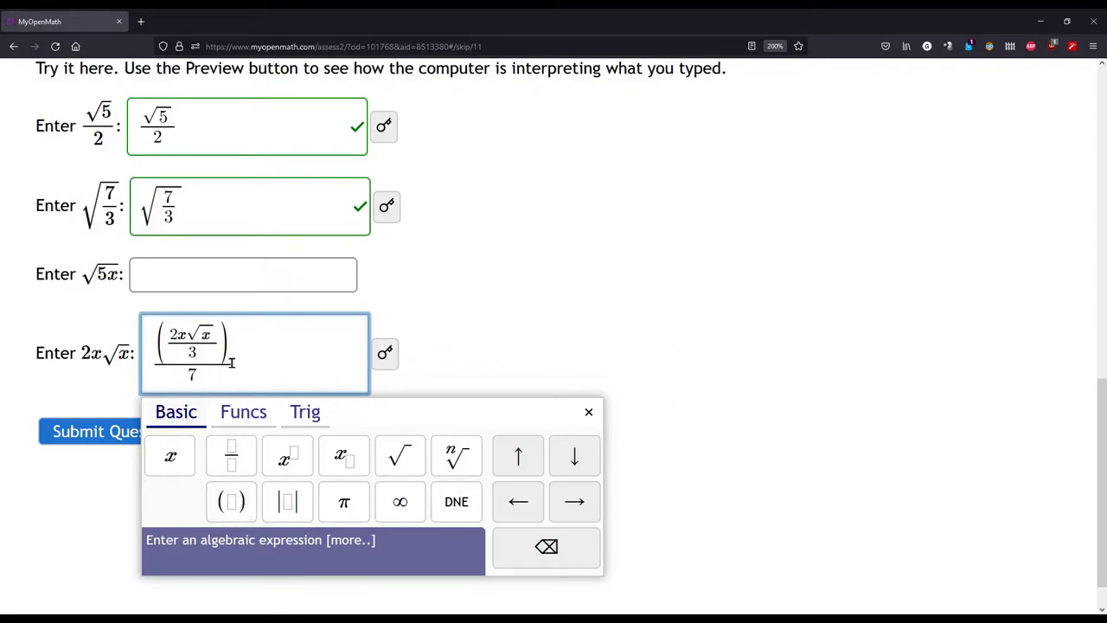
# Add seven more nested pairs of parentheses around parts of the (2x√x/3)/7 expression
pyautogui.moveTo(237, 378); pyautogui.dragTo(132, 346)
pyautogui.click(231, 501)
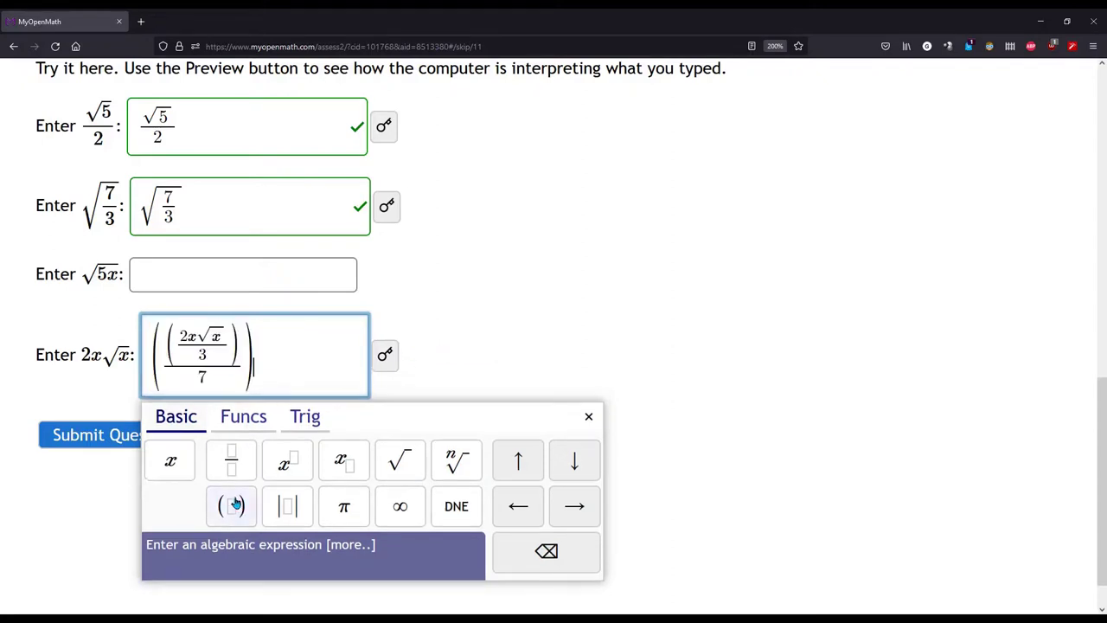
pyautogui.moveTo(253, 367); pyautogui.dragTo(123, 357)
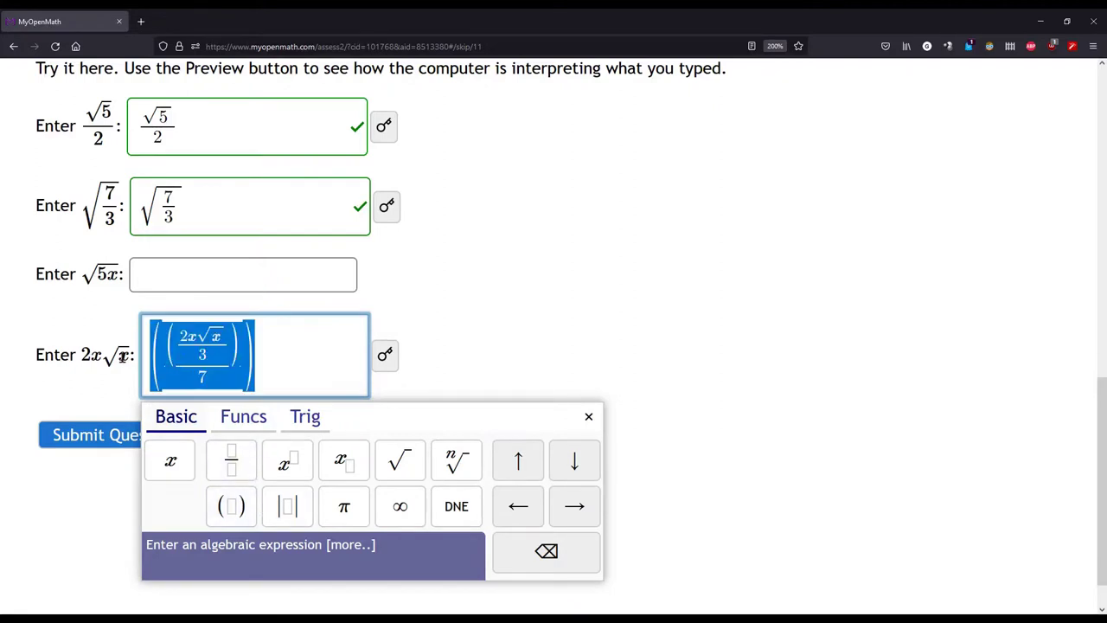
pyautogui.click(231, 507)
pyautogui.moveTo(225, 359); pyautogui.dragTo(154, 355)
pyautogui.click(231, 506)
pyautogui.moveTo(316, 365); pyautogui.dragTo(201, 351)
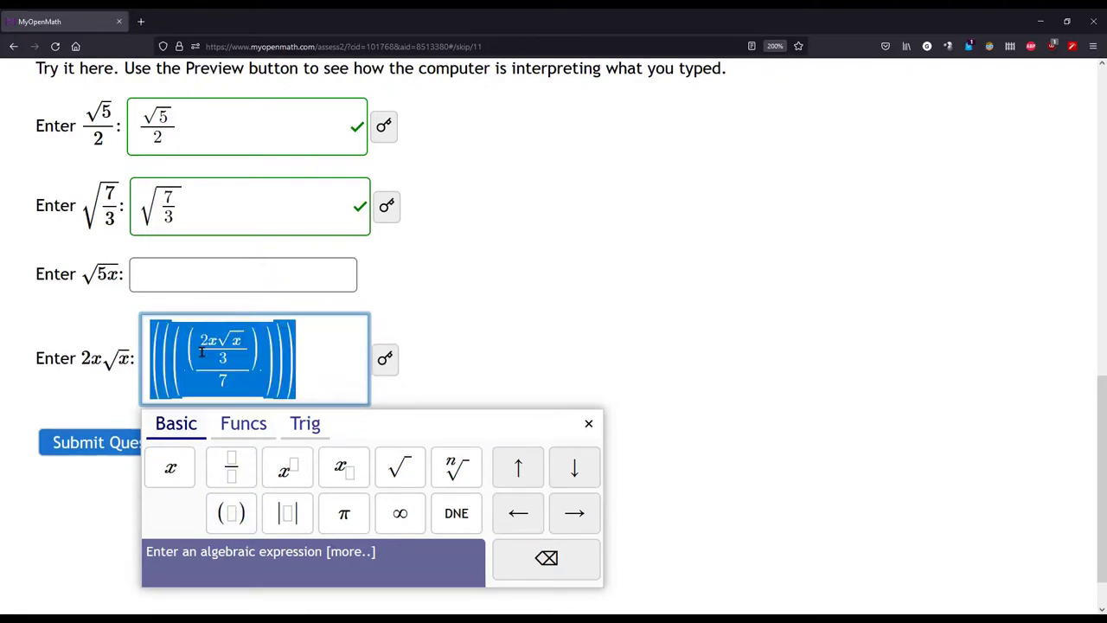
pyautogui.click(212, 522)
pyautogui.moveTo(319, 385); pyautogui.dragTo(76, 359)
pyautogui.click(240, 524)
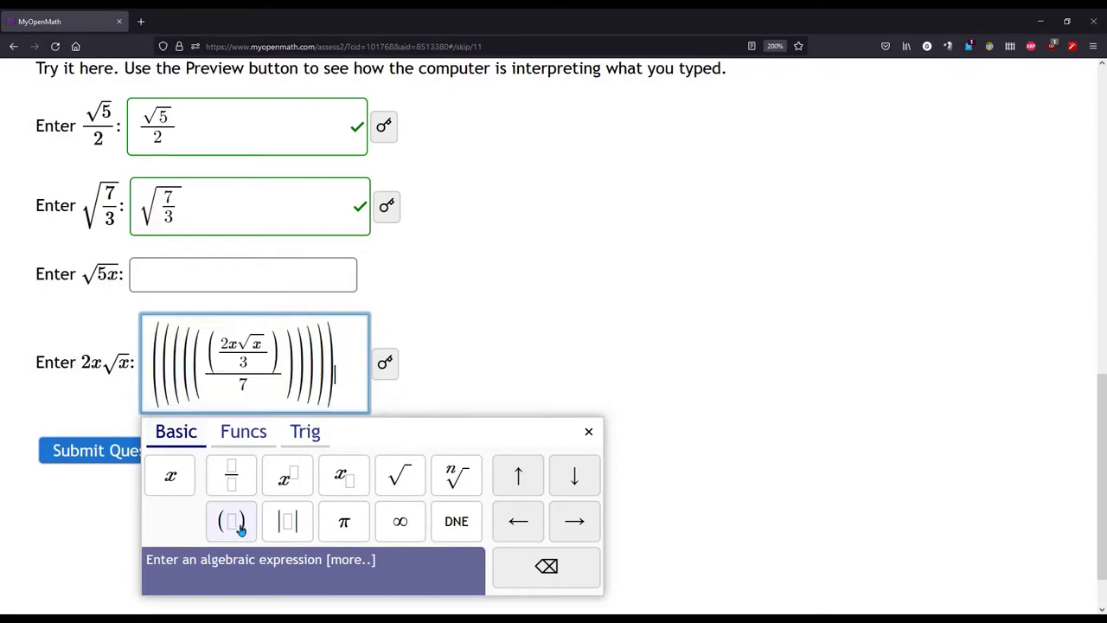
pyautogui.moveTo(280, 385); pyautogui.dragTo(229, 349)
pyautogui.click(234, 521)
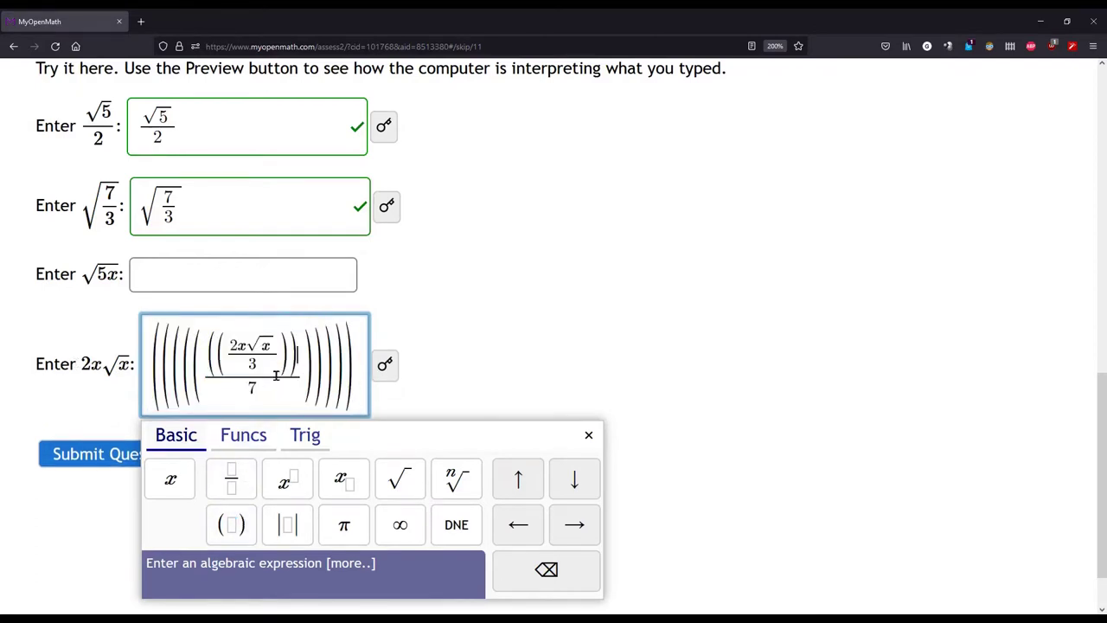
pyautogui.moveTo(301, 359); pyautogui.dragTo(215, 381)
pyautogui.click(231, 524)
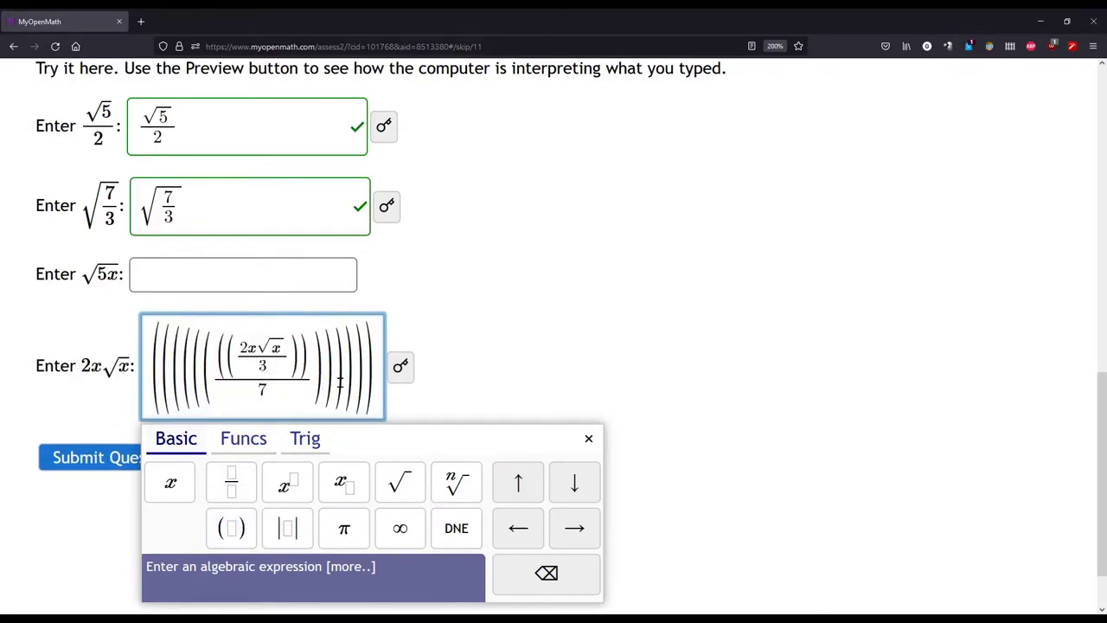
pyautogui.click(475, 366)
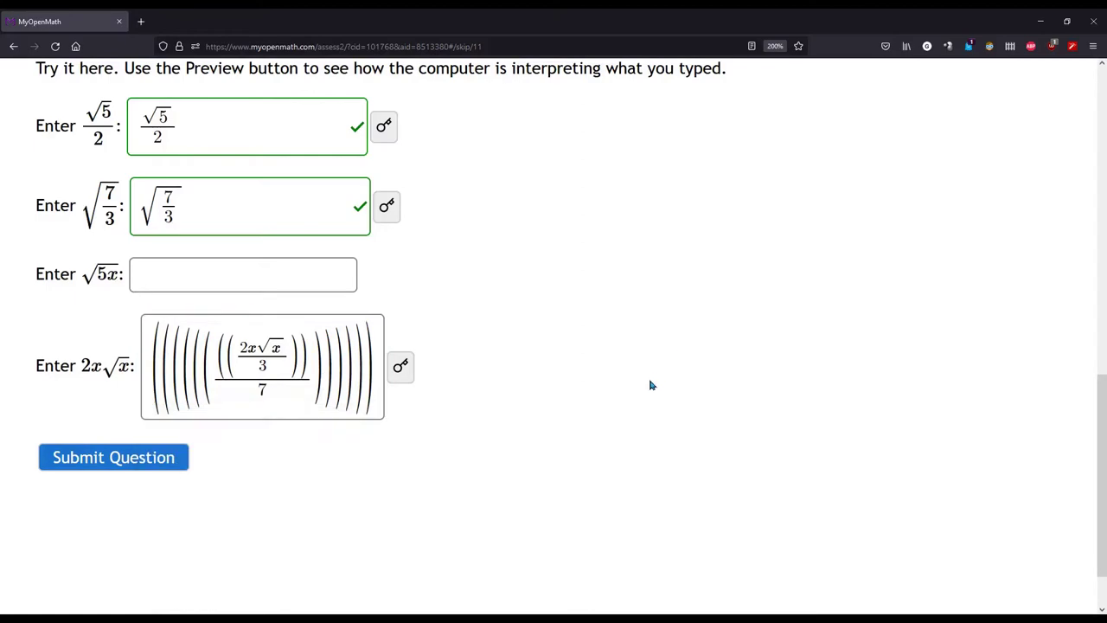
pyautogui.scroll(3, 652, 385)
pyautogui.scroll(-2, 653, 389)
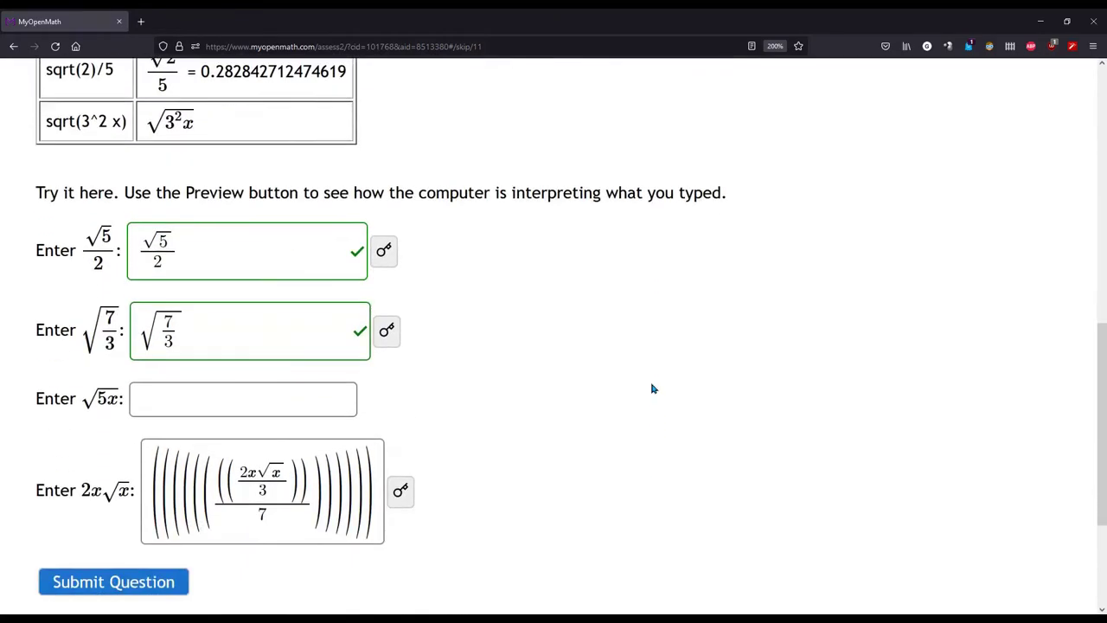
pyautogui.scroll(3, 653, 389)
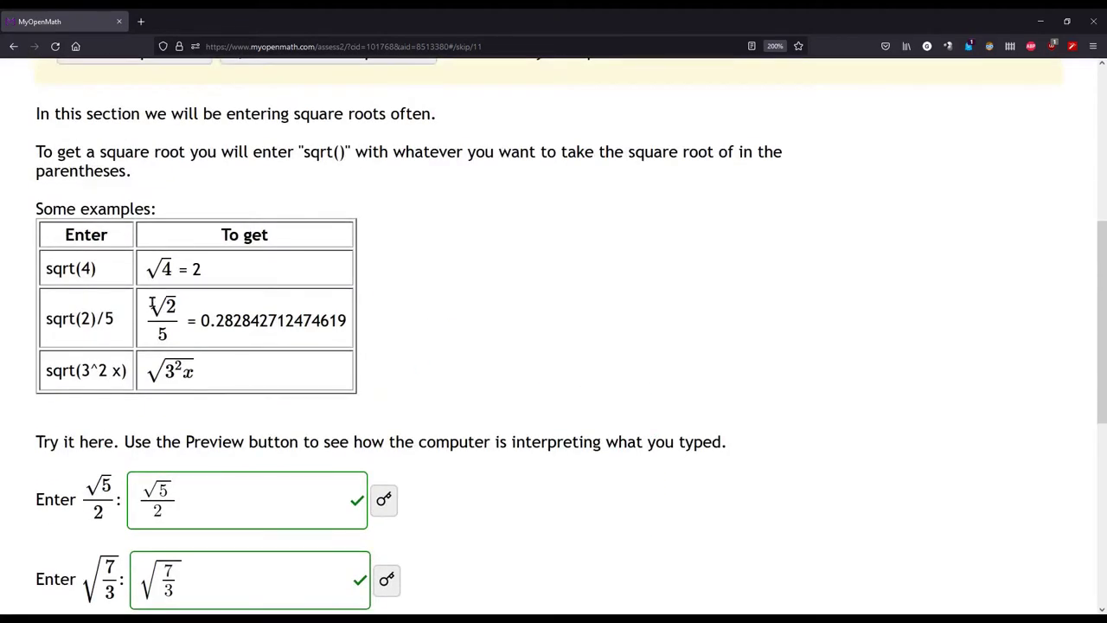
pyautogui.scroll(-3, 563, 383)
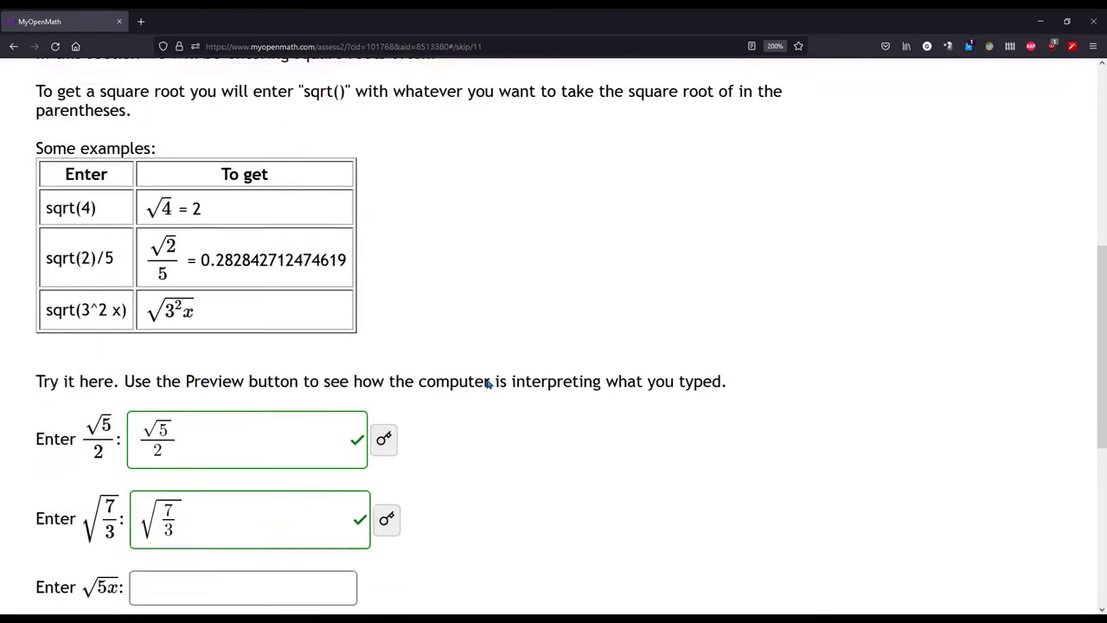
pyautogui.doubleClick(179, 118)
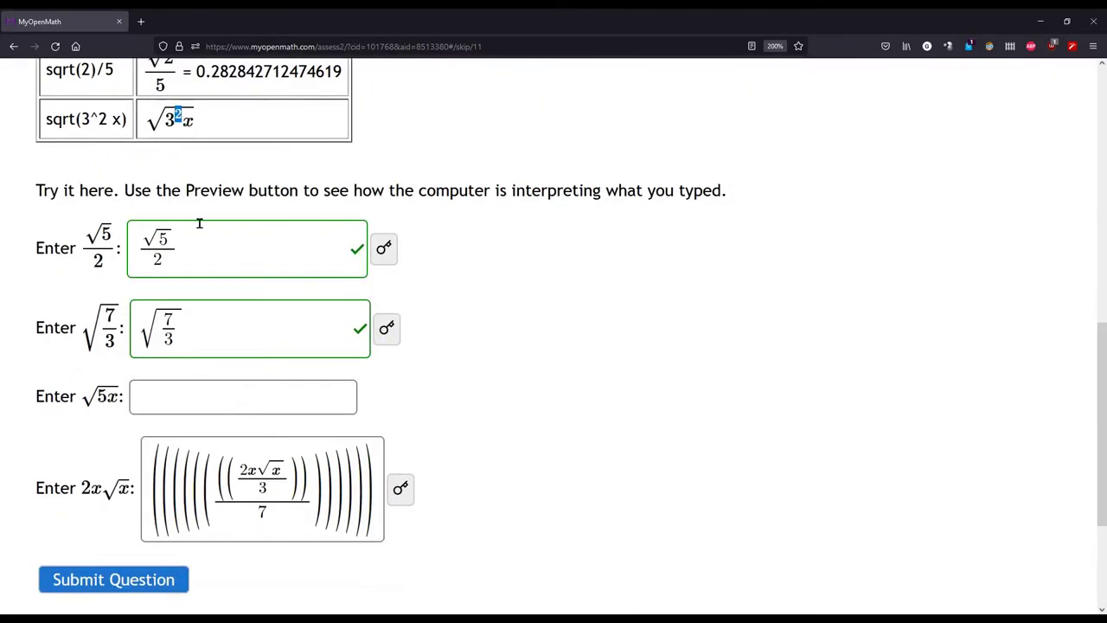
pyautogui.doubleClick(94, 119)
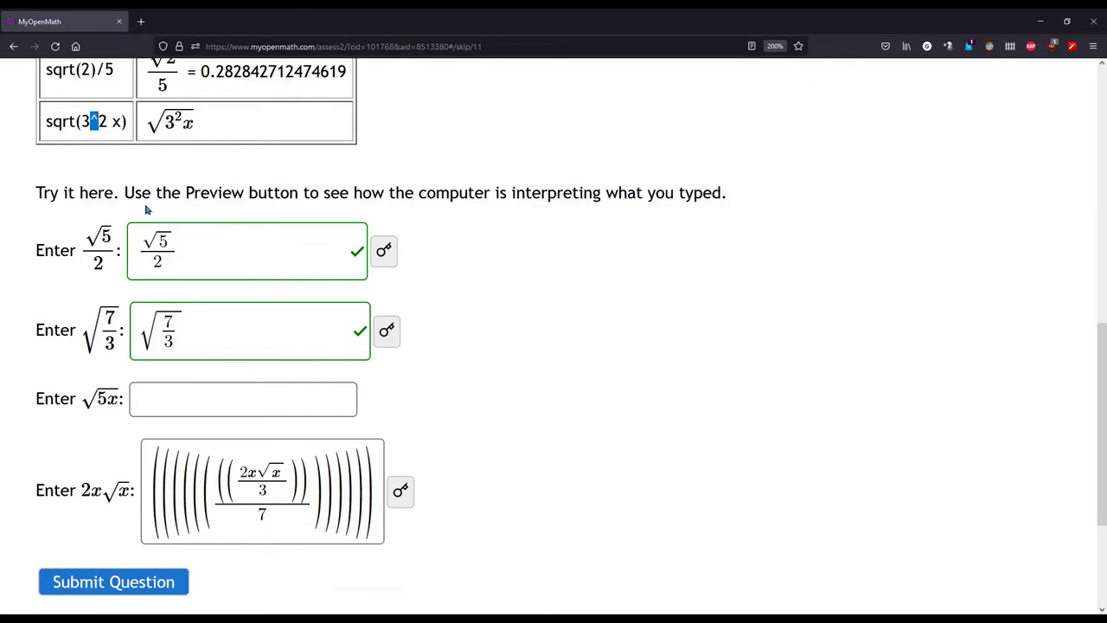